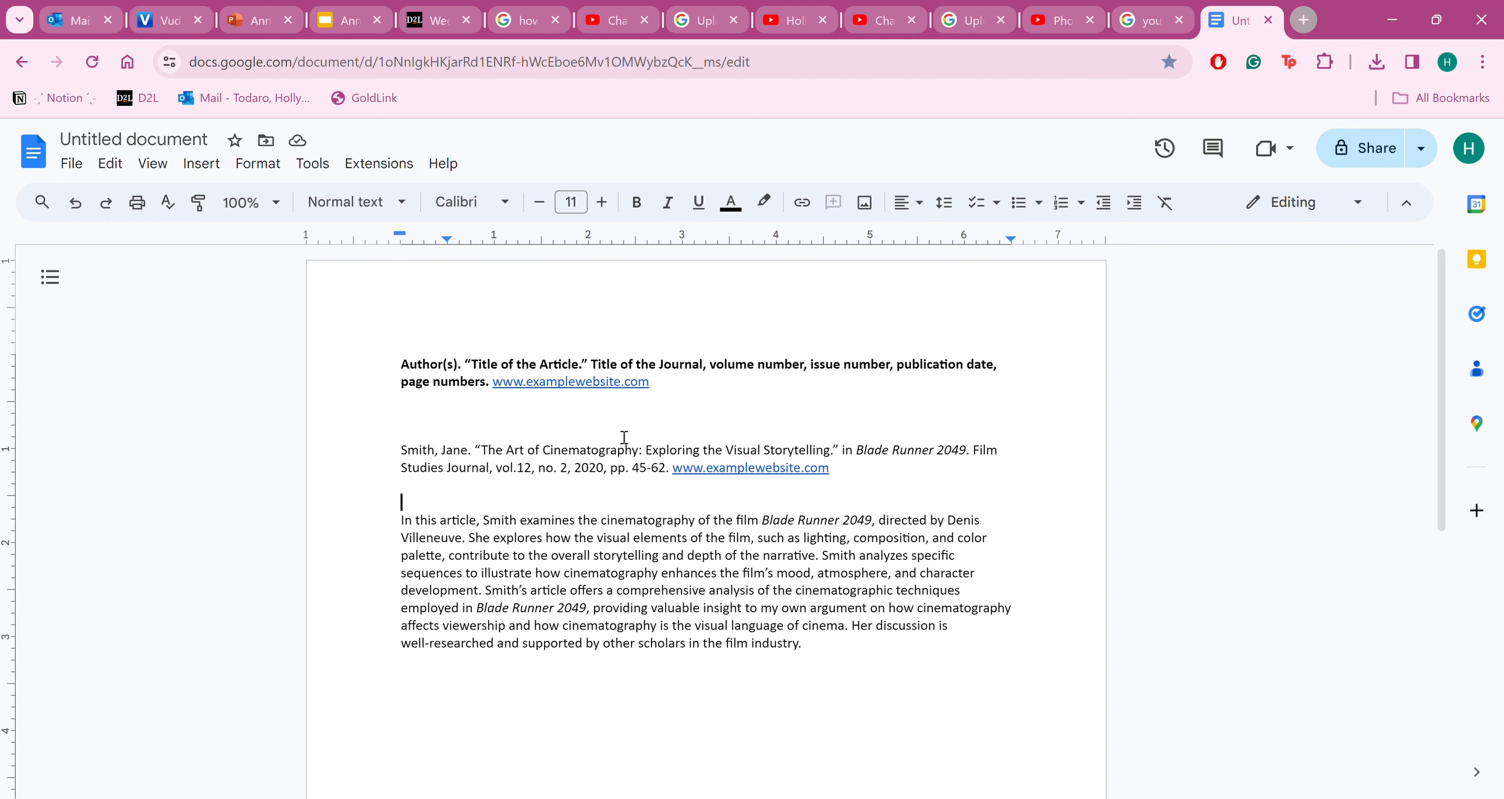
Delete the empty line above the Smith citation
{"action": "left_click", "coordinate": [737, 393]}
{"action": "left_click", "coordinate": [664, 423]}
{"action": "key", "text": "BackSpace"}
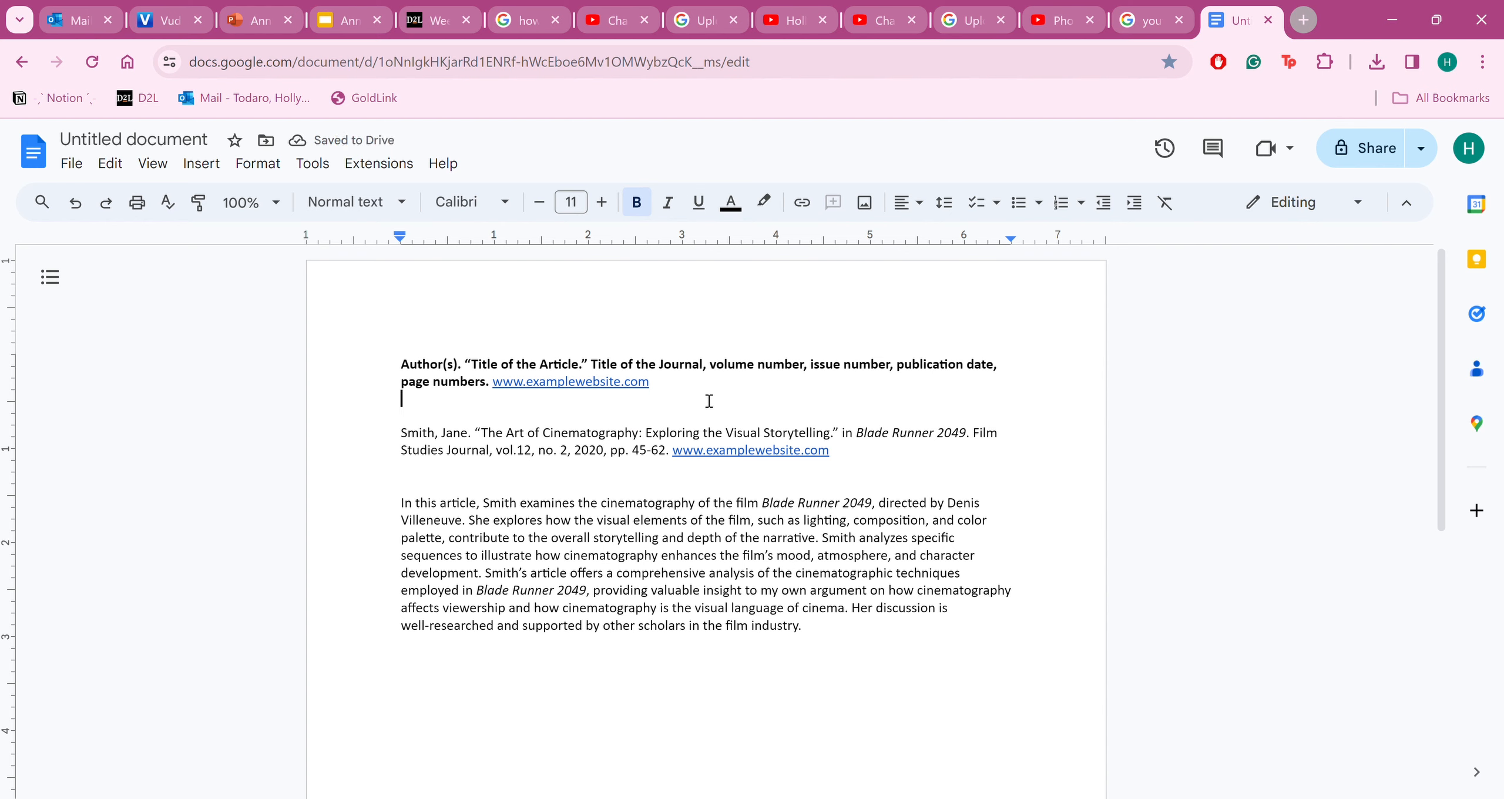
Delete the bold template citation line at the top of the document
{"action": "left_click", "coordinate": [688, 393]}
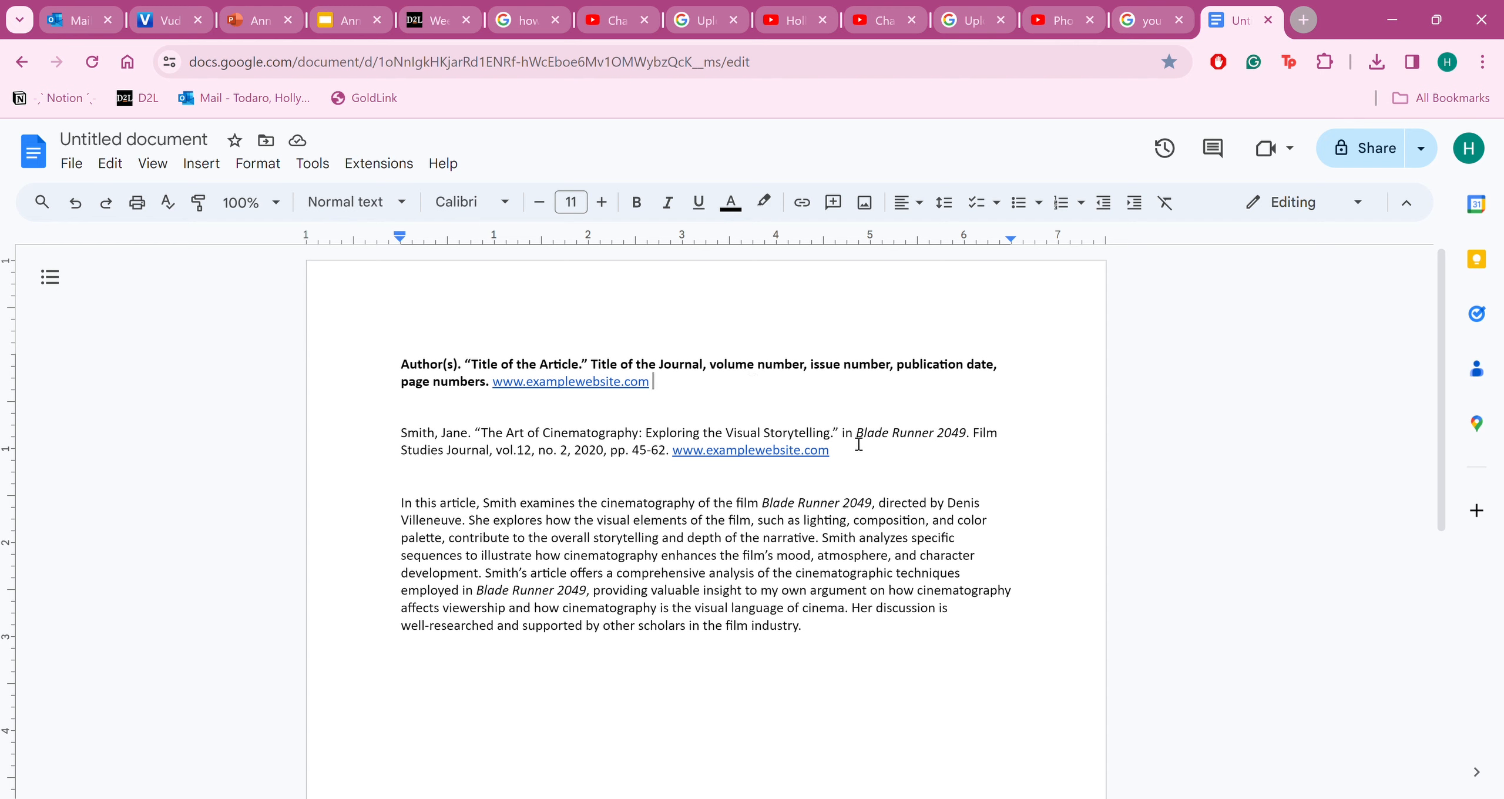
{"action": "left_click_drag", "start_coordinate": [840, 452], "coordinate": [403, 429]}
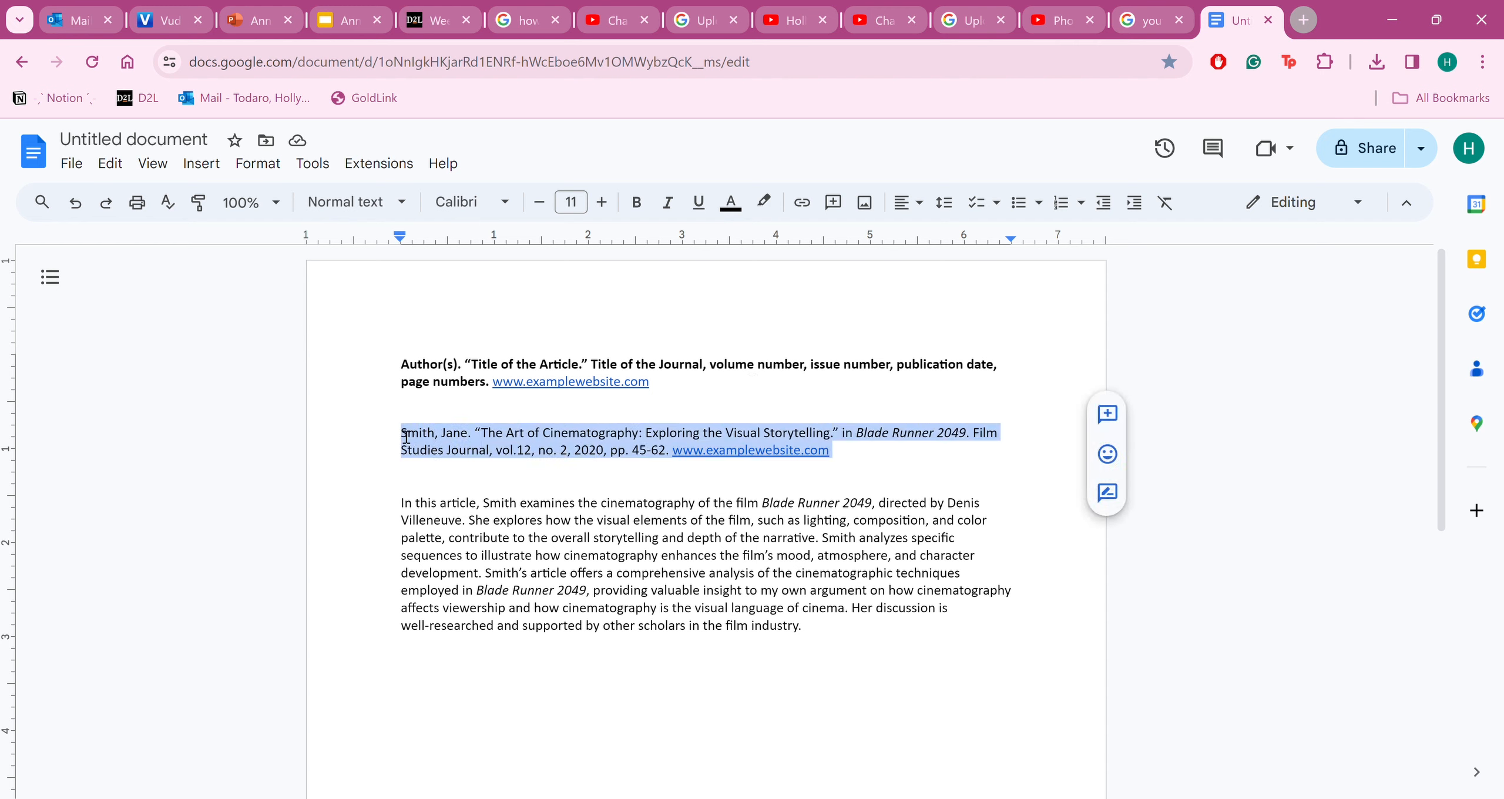
{"action": "left_click", "coordinate": [494, 473]}
{"action": "left_click", "coordinate": [493, 414]}
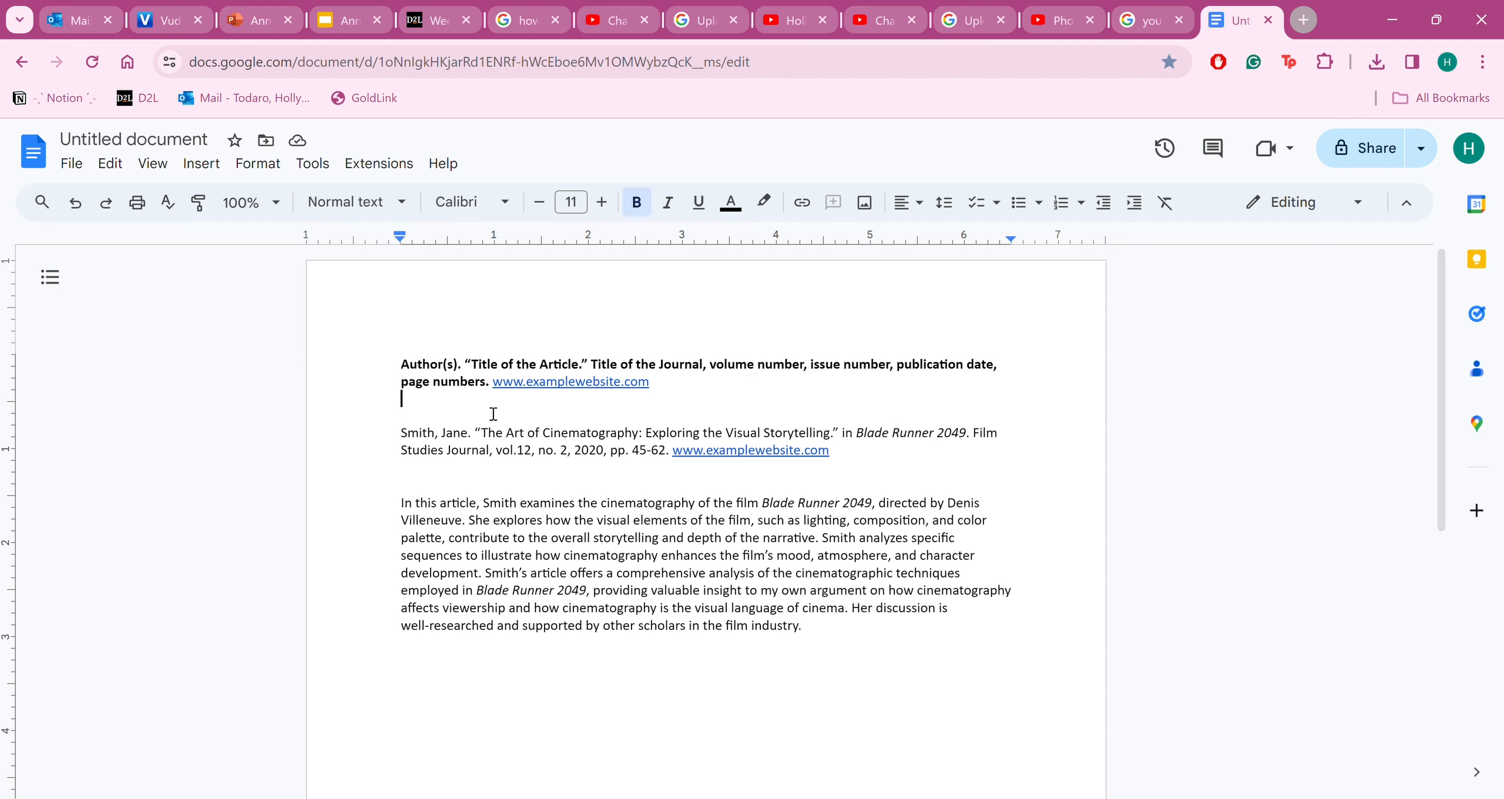
{"action": "left_click", "coordinate": [692, 389]}
{"action": "mouse_move", "coordinate": [1102, 558]}
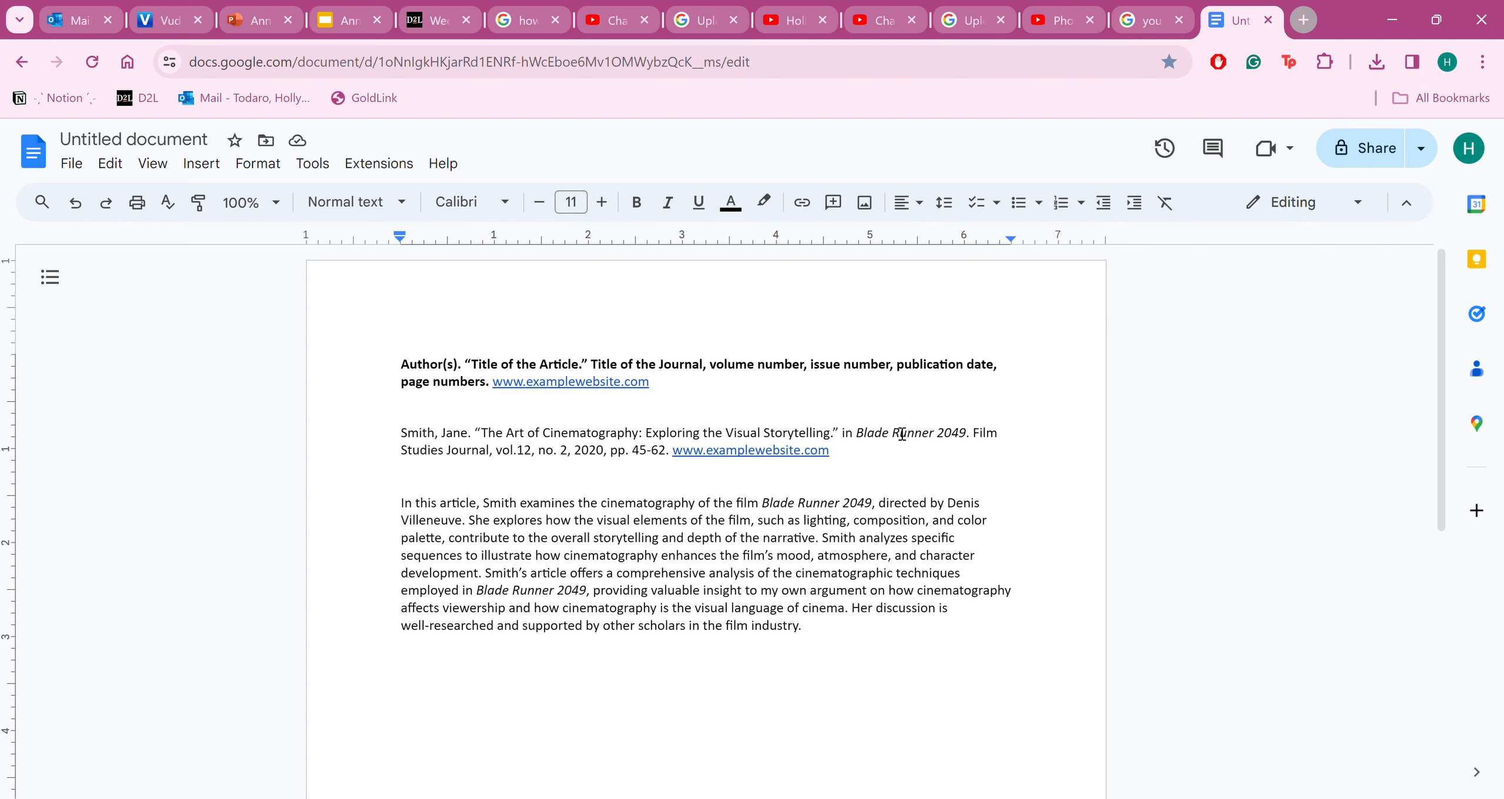
{"action": "left_click_drag", "start_coordinate": [661, 404], "coordinate": [389, 355]}
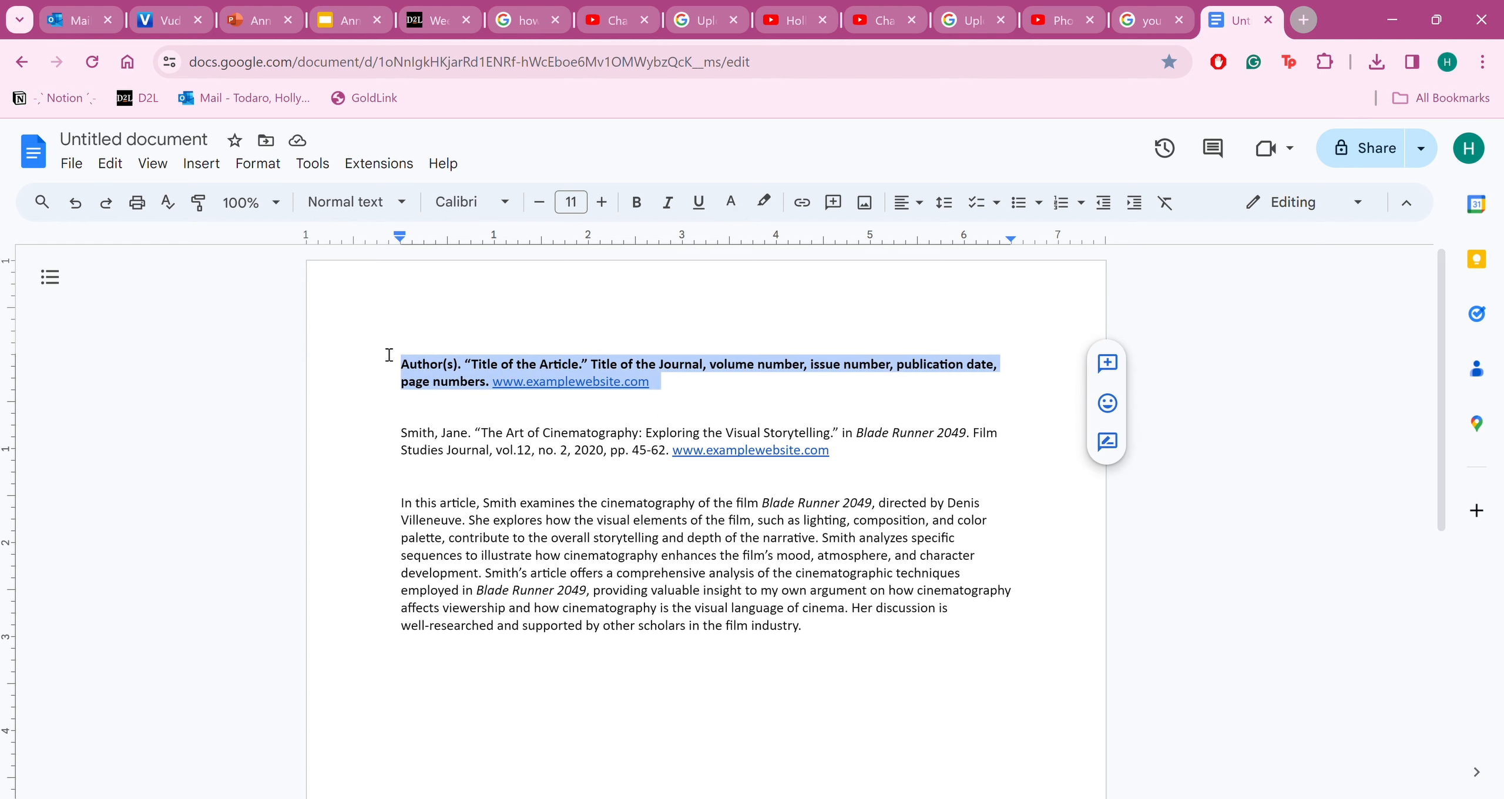
{"action": "key", "text": "BackSpace"}
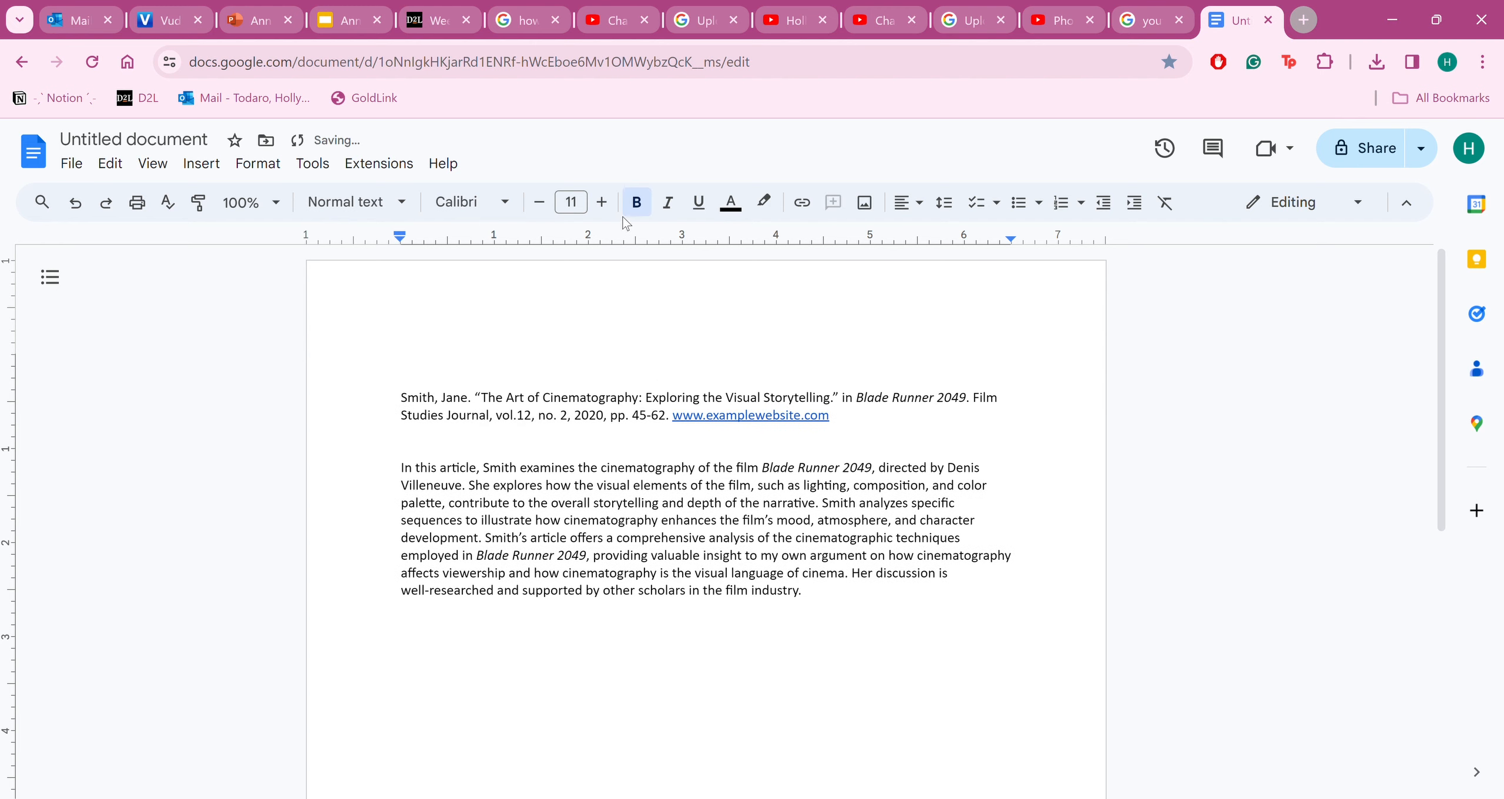
Add a centred, non-bold title "Annotated Bibliography" at the top of the page
{"action": "left_click", "coordinate": [646, 207]}
{"action": "left_click", "coordinate": [908, 203]}
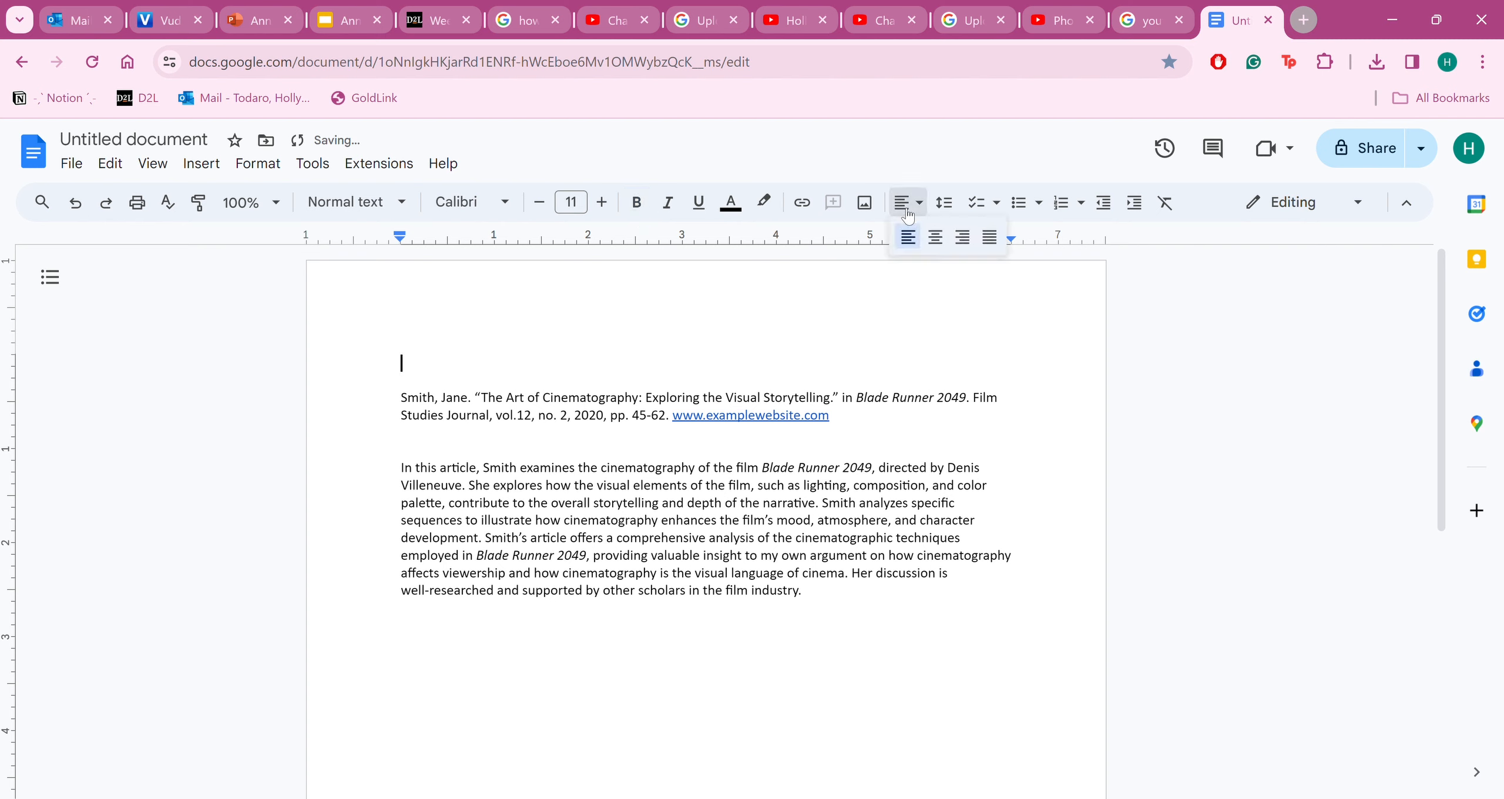
{"action": "left_click", "coordinate": [942, 238]}
{"action": "type", "text": "Annotated Biblu"}
{"action": "key", "text": "BackSpace"}
{"action": "type", "text": "iography"}
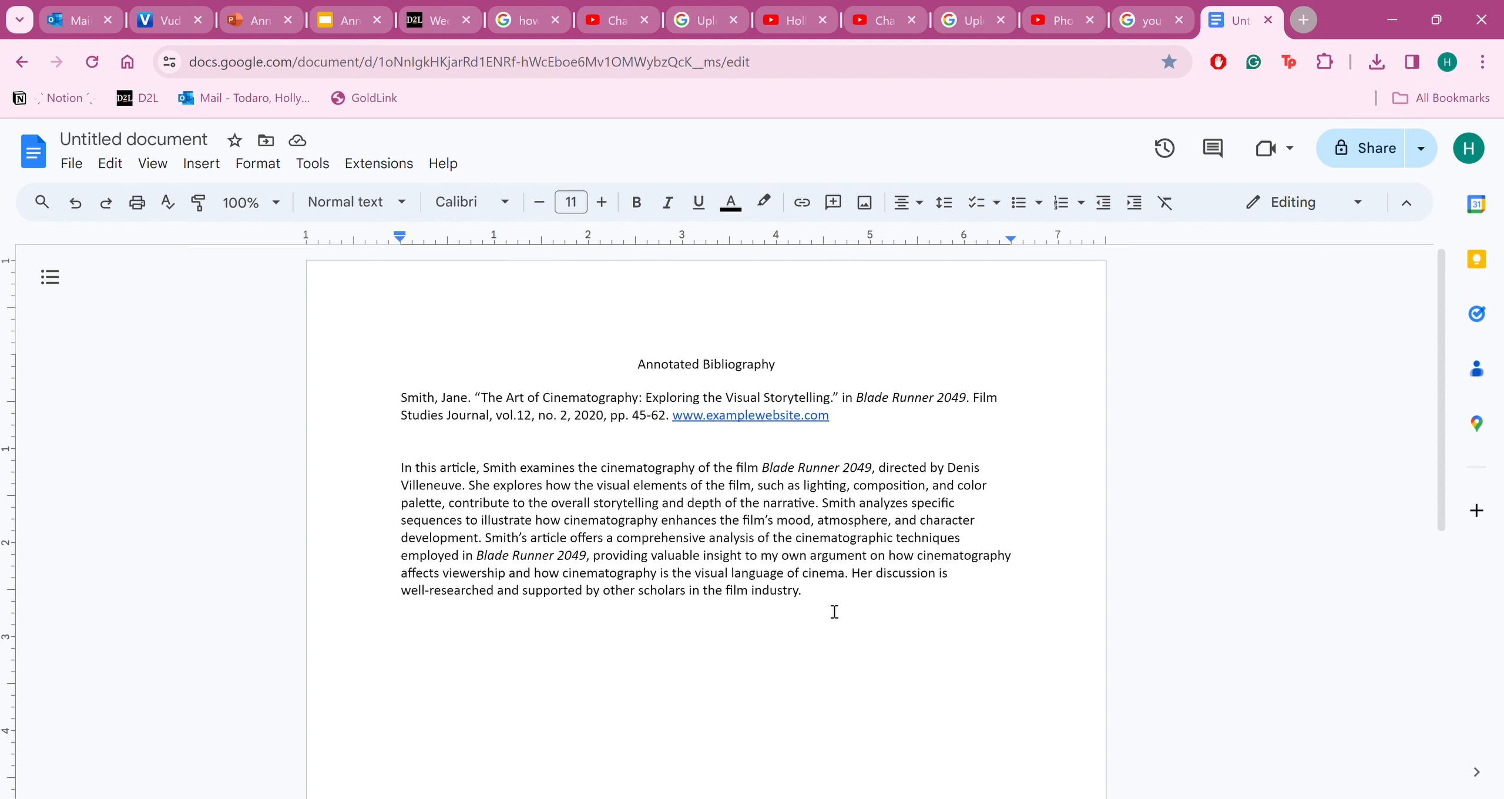
Change the font of the whole document to Times New Roman
{"action": "mouse_move", "coordinate": [834, 611]}
{"action": "left_mouse_down"}
{"action": "mouse_move", "coordinate": [509, 603]}
{"action": "mouse_move", "coordinate": [391, 501]}
{"action": "mouse_move", "coordinate": [419, 314]}
{"action": "left_mouse_up"}
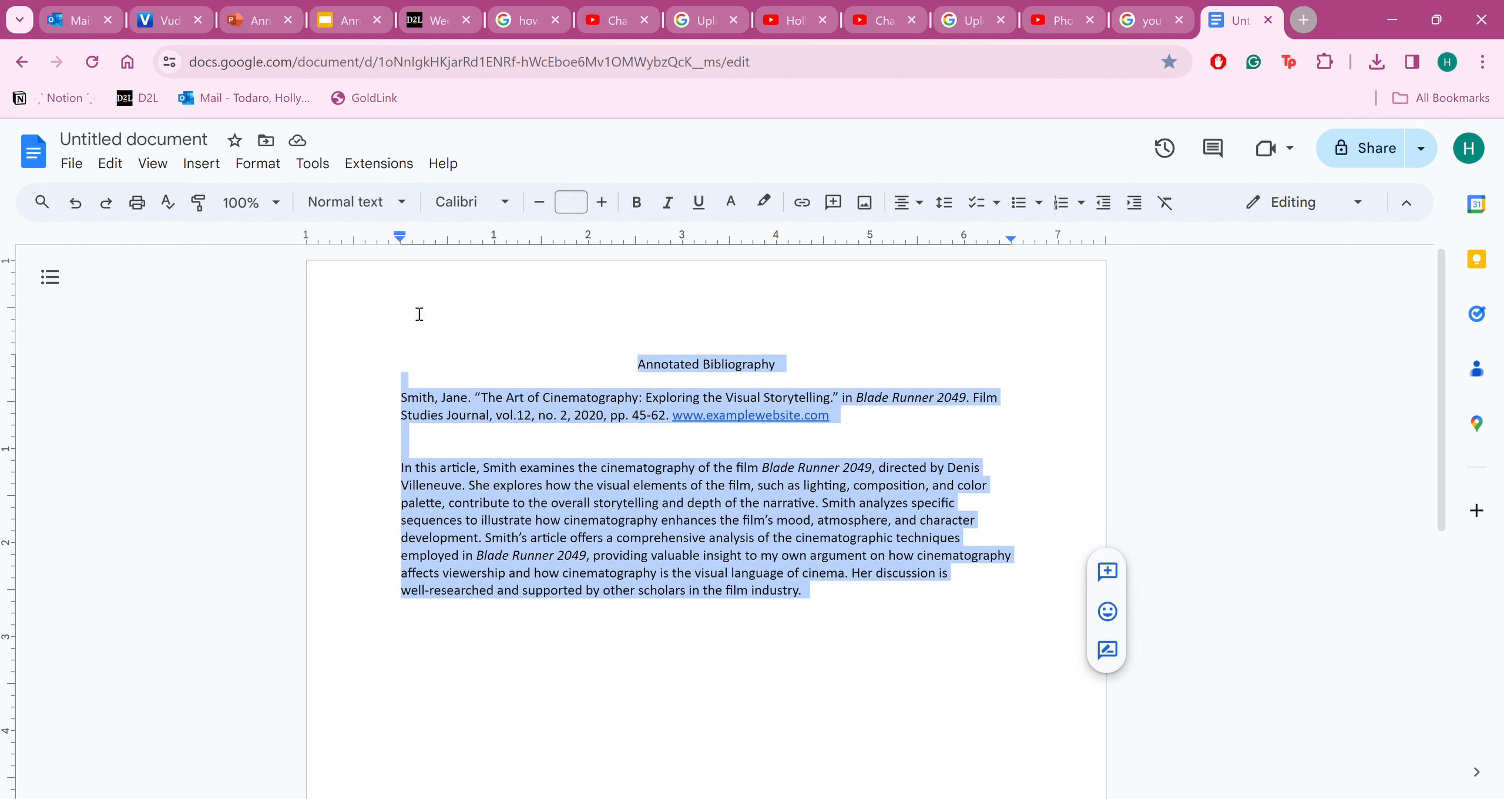
{"action": "left_click", "coordinate": [462, 202]}
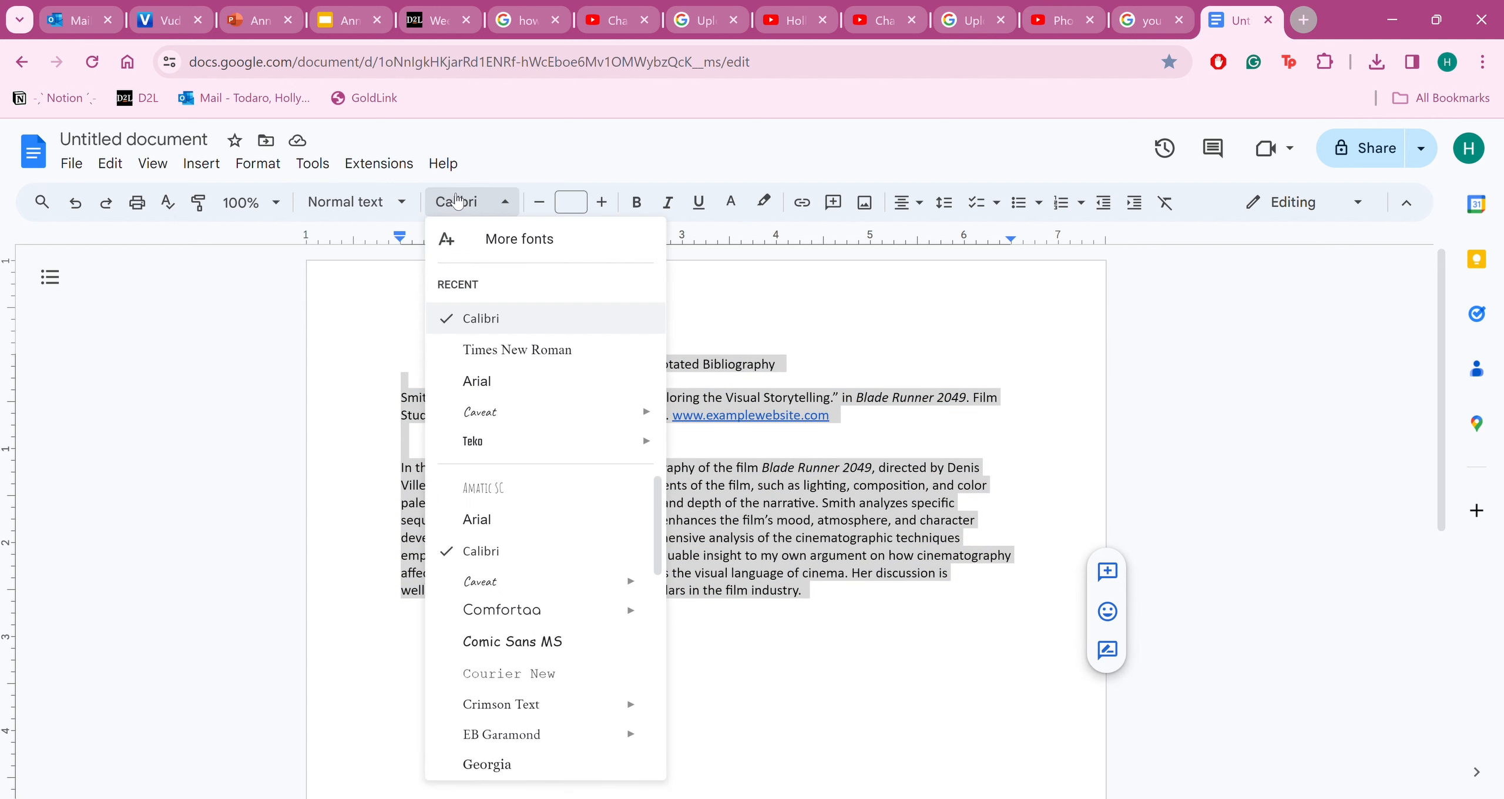
{"action": "left_click", "coordinate": [500, 351]}
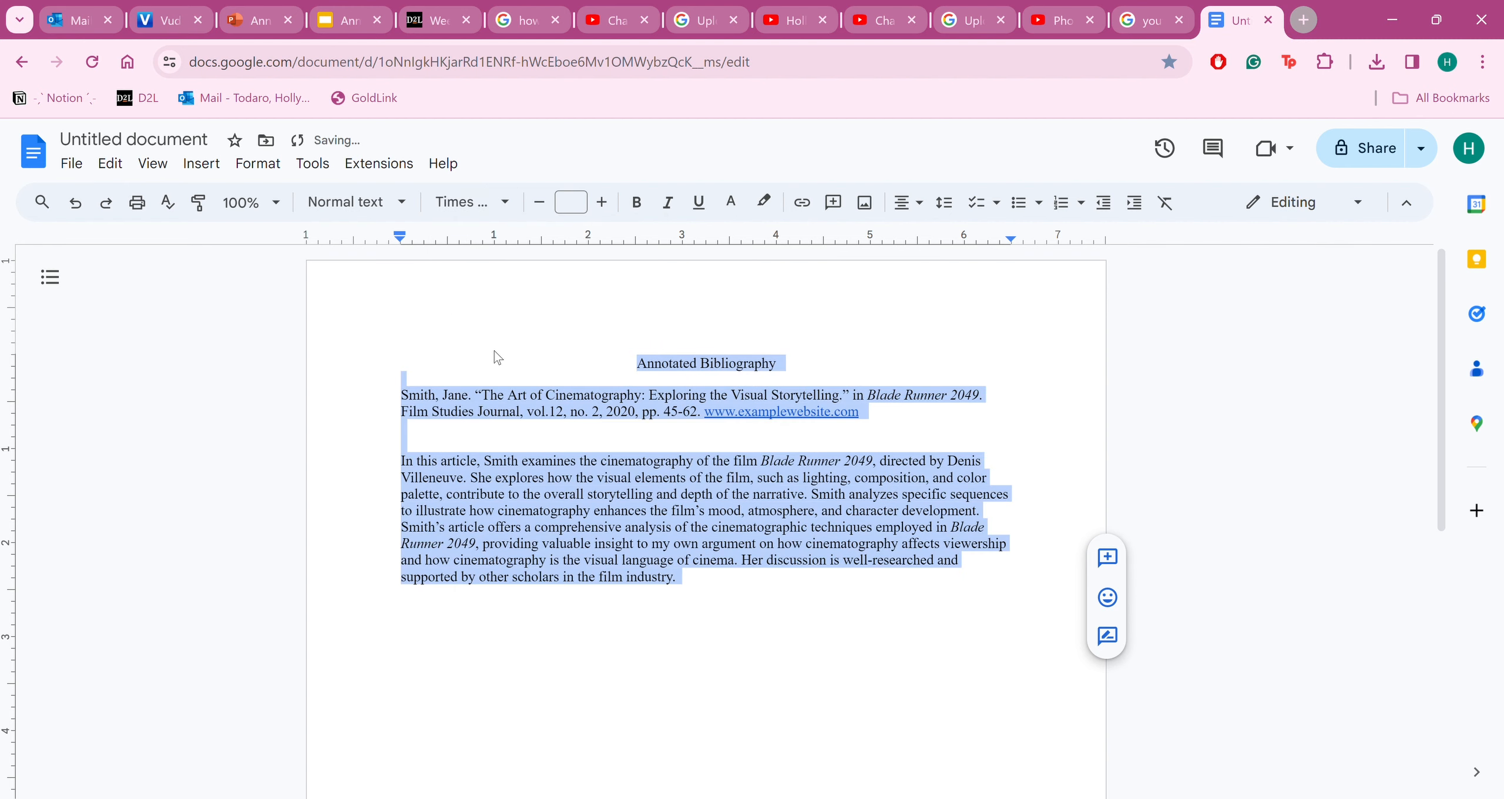
Set the whole document to 12 pt font size and double line spacing
{"action": "left_click", "coordinate": [605, 205]}
{"action": "left_click", "coordinate": [570, 202]}
{"action": "type", "text": "12"}
{"action": "key", "text": "Return"}
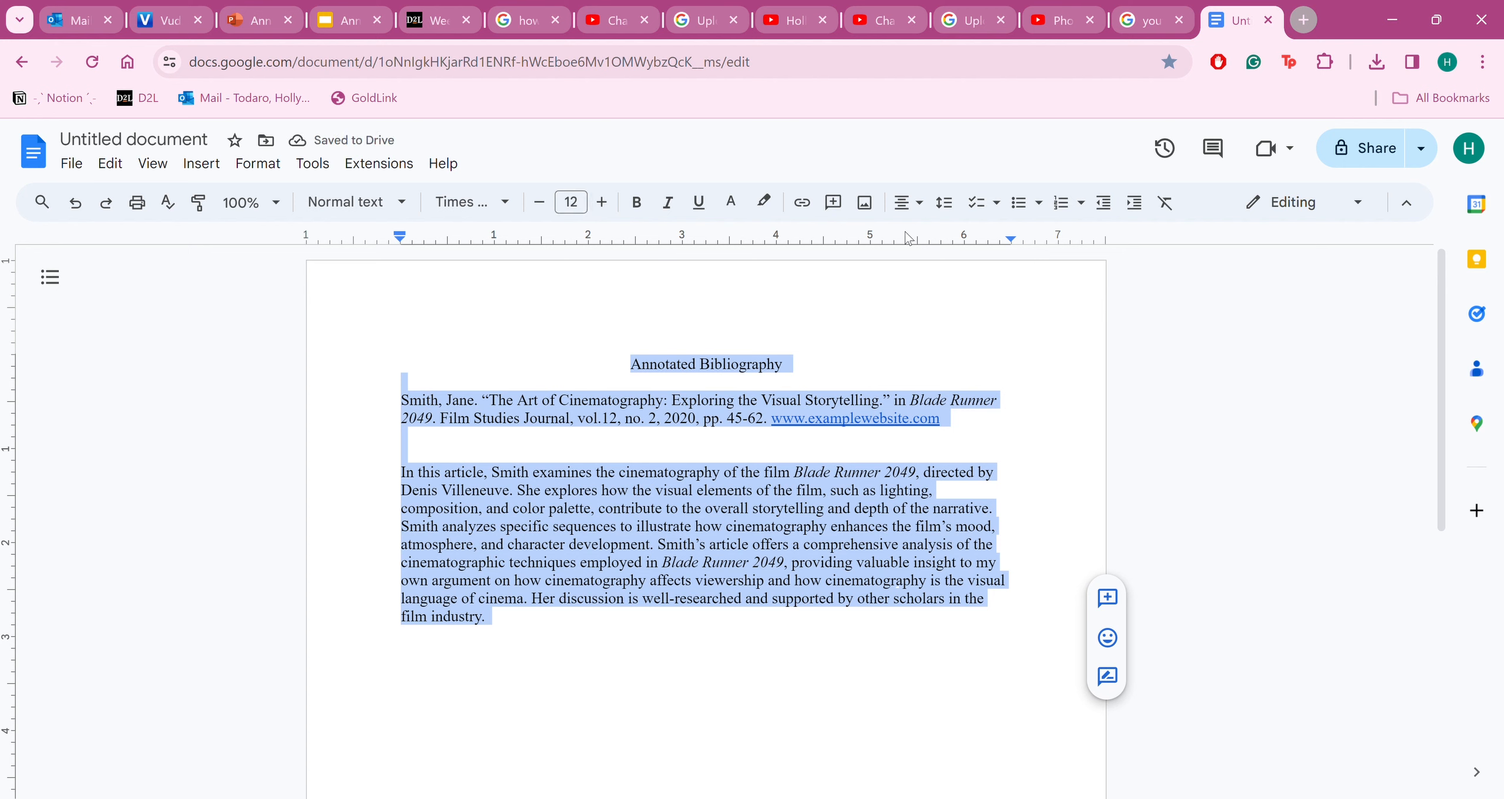
{"action": "left_click", "coordinate": [943, 204]}
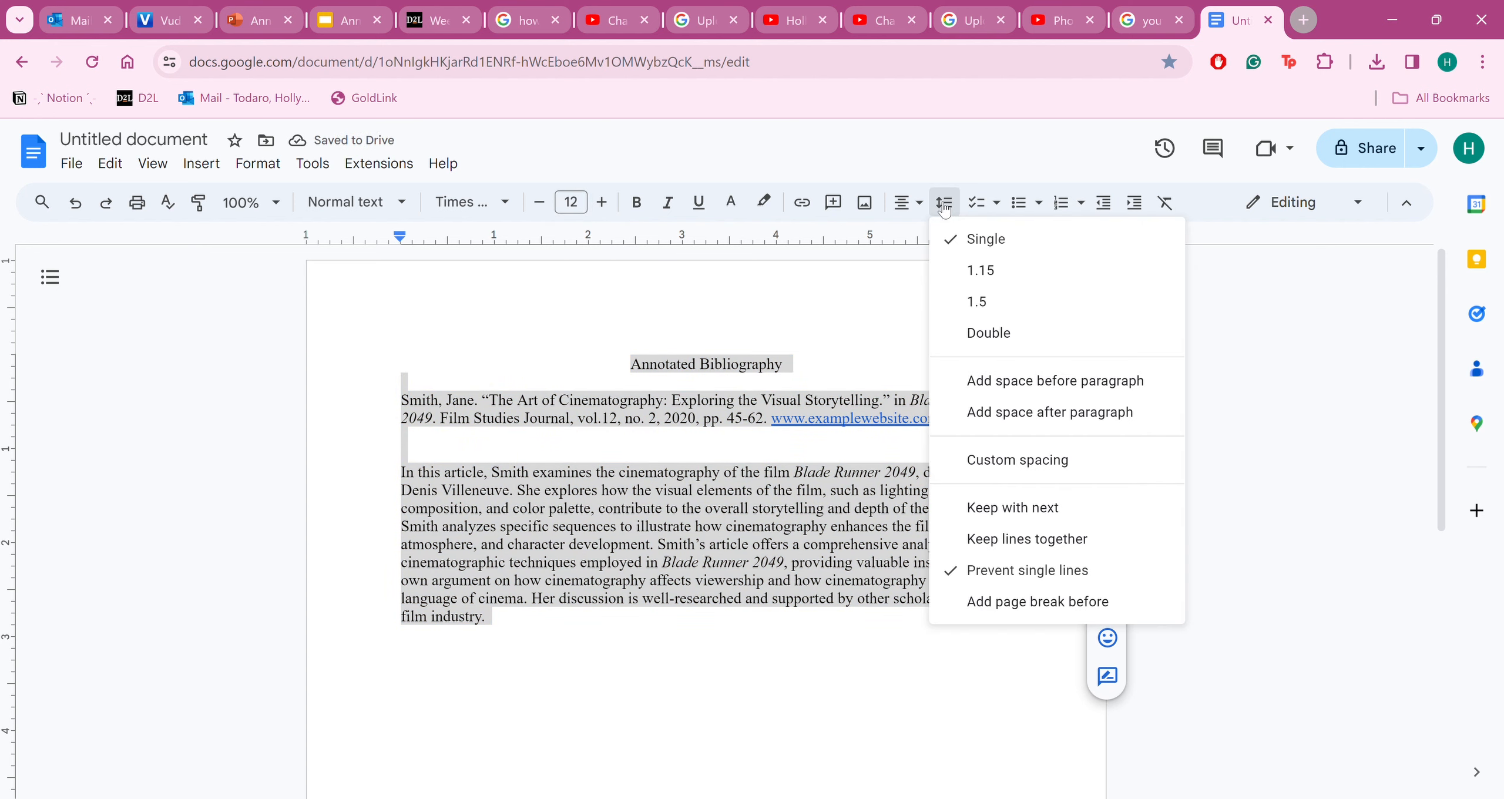
{"action": "left_click", "coordinate": [988, 342]}
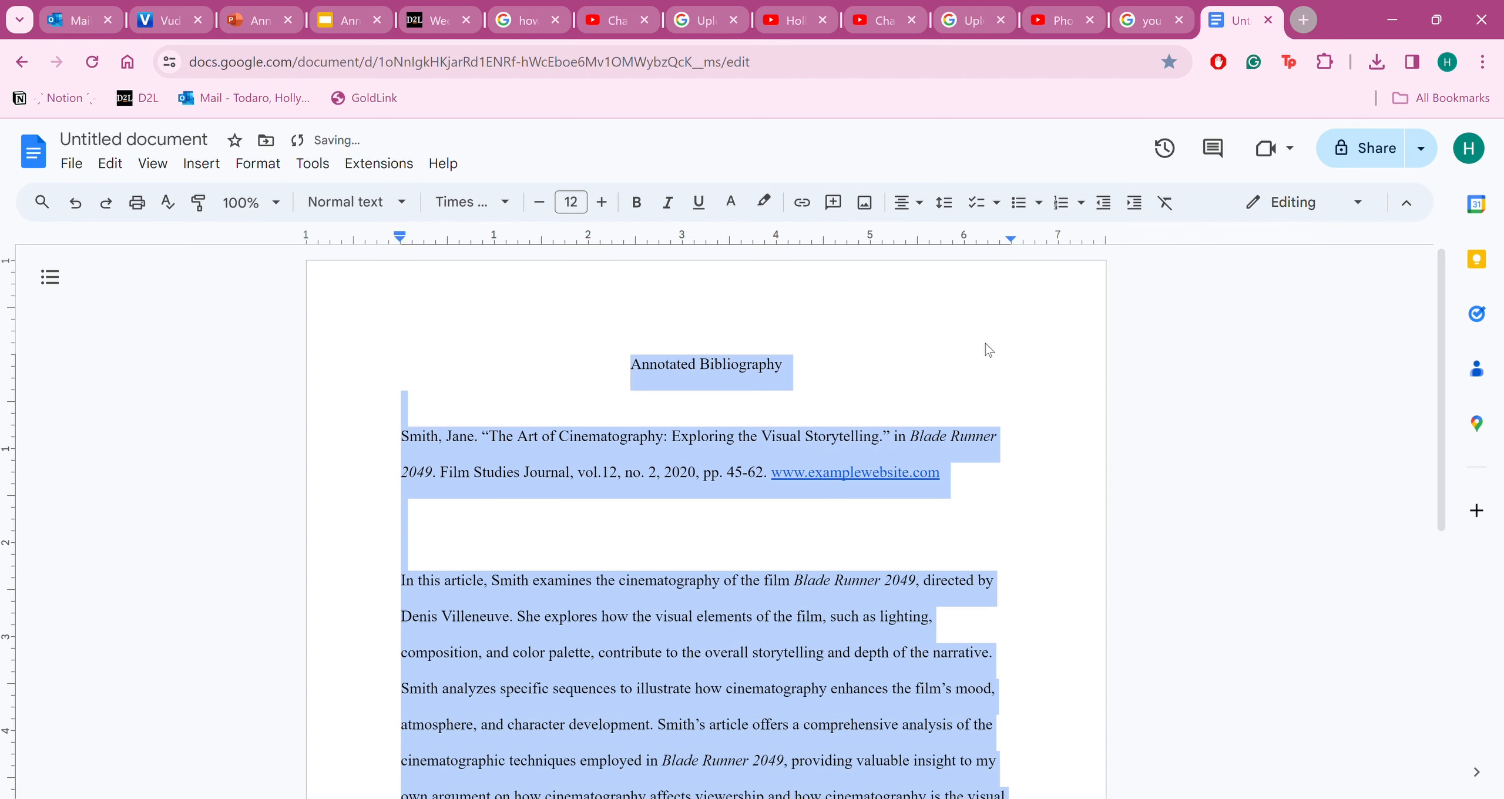
Remove the blank lines between the citation and its annotation paragraph
{"action": "left_click", "coordinate": [806, 527]}
{"action": "key", "text": "Down"}
{"action": "key", "text": "BackSpace"}
{"action": "key", "text": "BackSpace"}
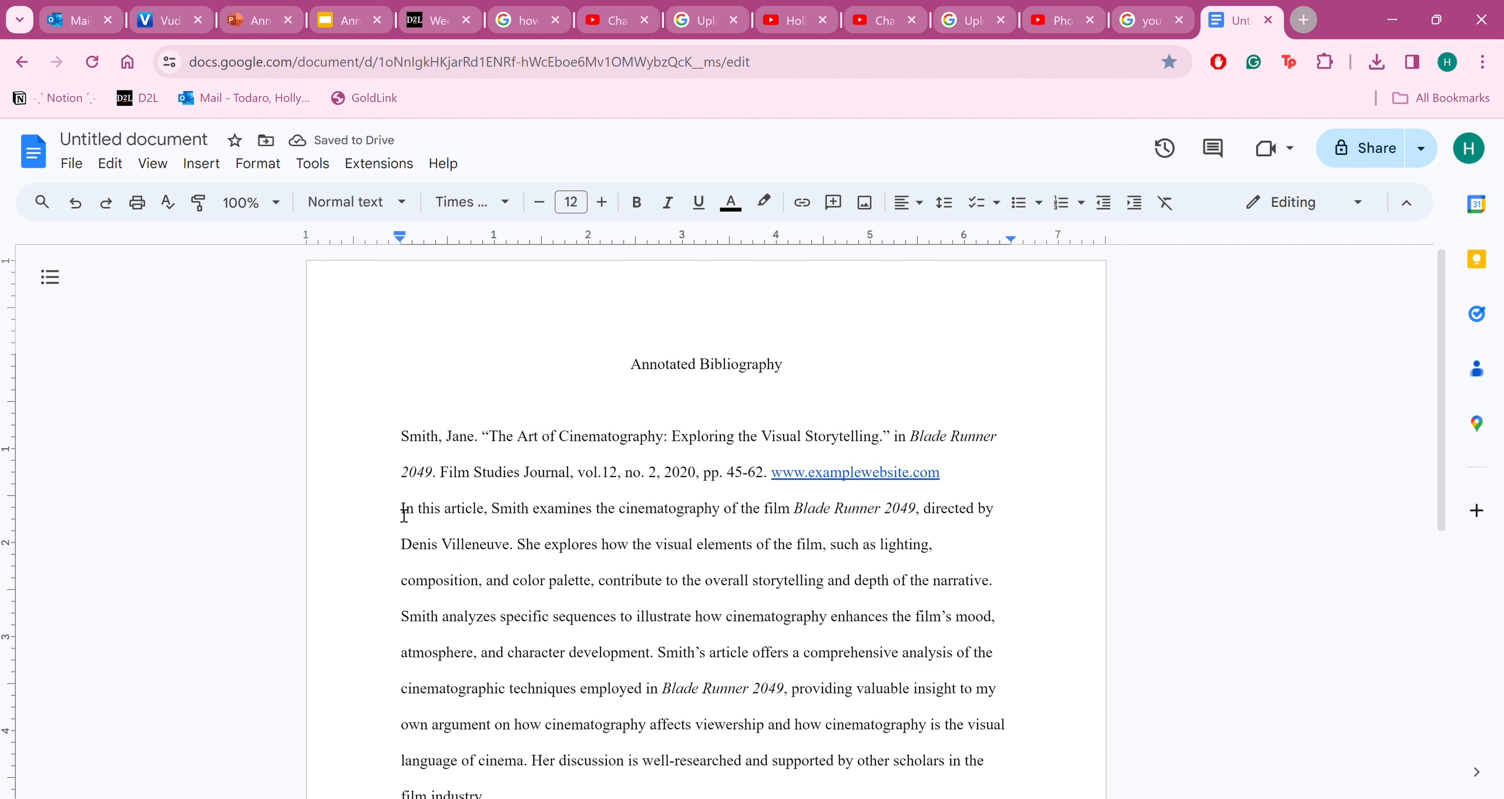
Remove the blank line between the title and the citation
{"action": "left_click", "coordinate": [403, 477]}
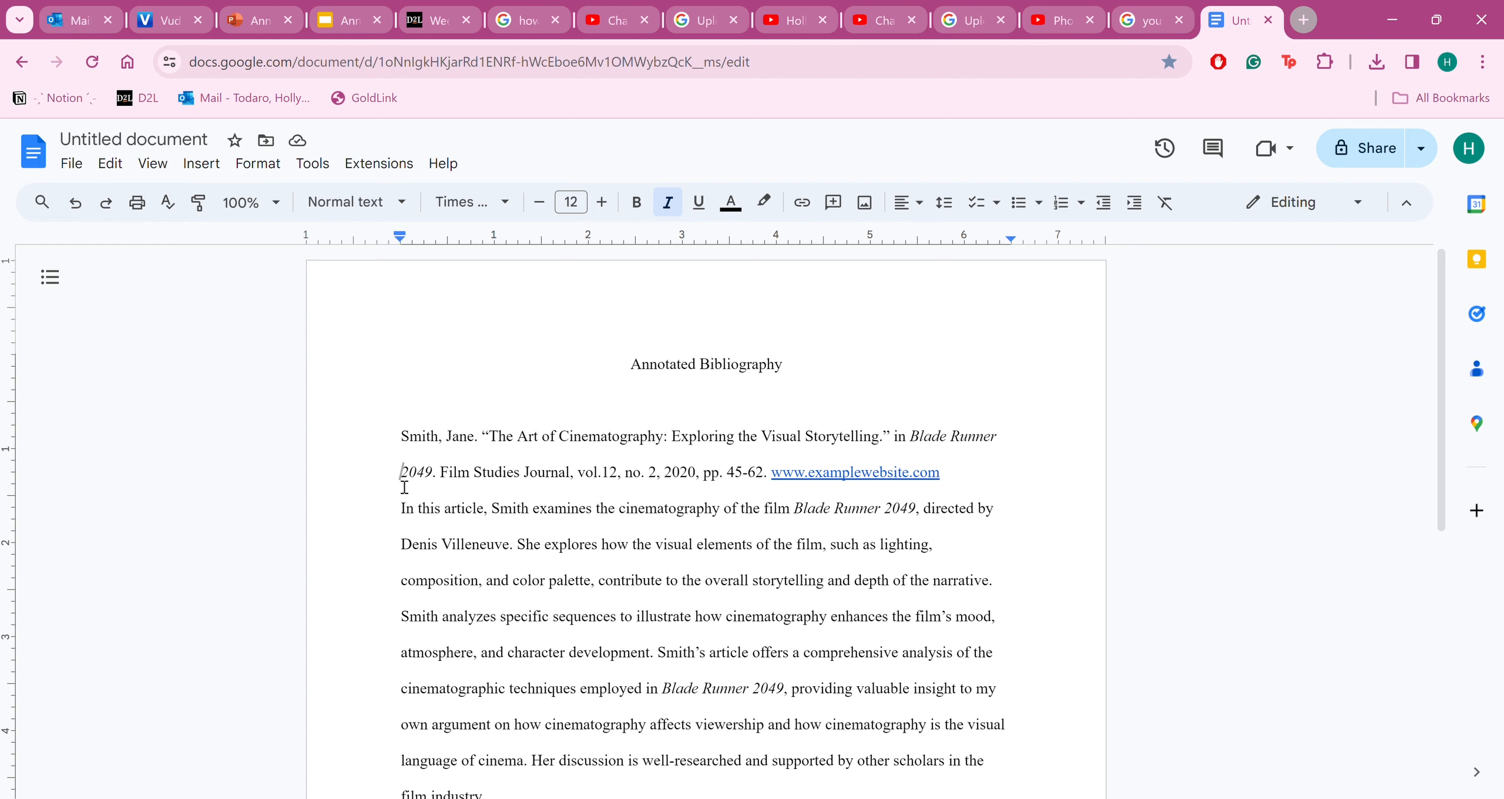
{"action": "left_click", "coordinate": [401, 512]}
{"action": "left_click", "coordinate": [966, 479]}
{"action": "left_click", "coordinate": [580, 404]}
{"action": "key", "text": "BackSpace"}
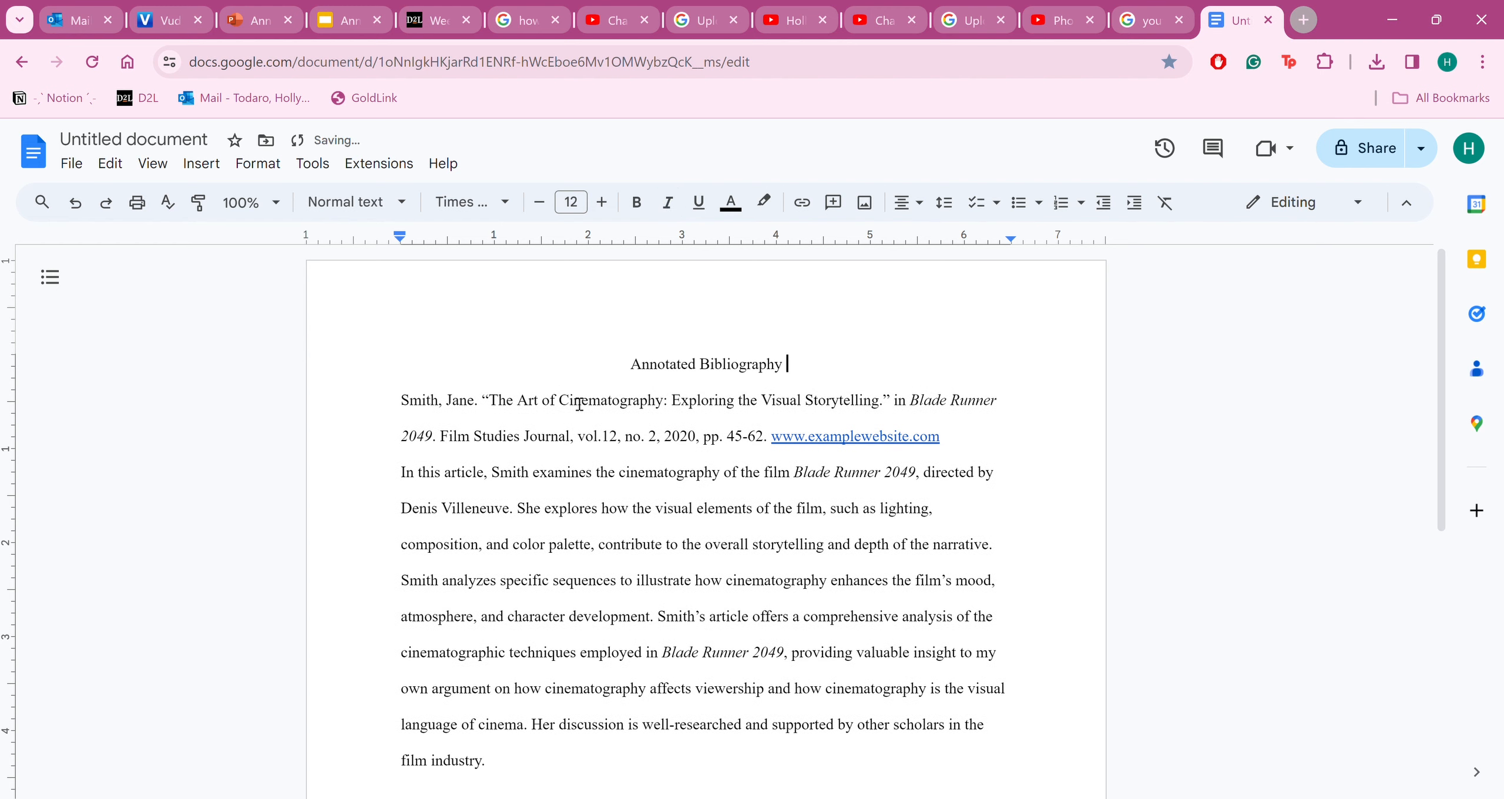
Apply a hanging special indent to the citation paragraph through the indentation options
{"action": "left_click_drag", "start_coordinate": [965, 452], "coordinate": [406, 416]}
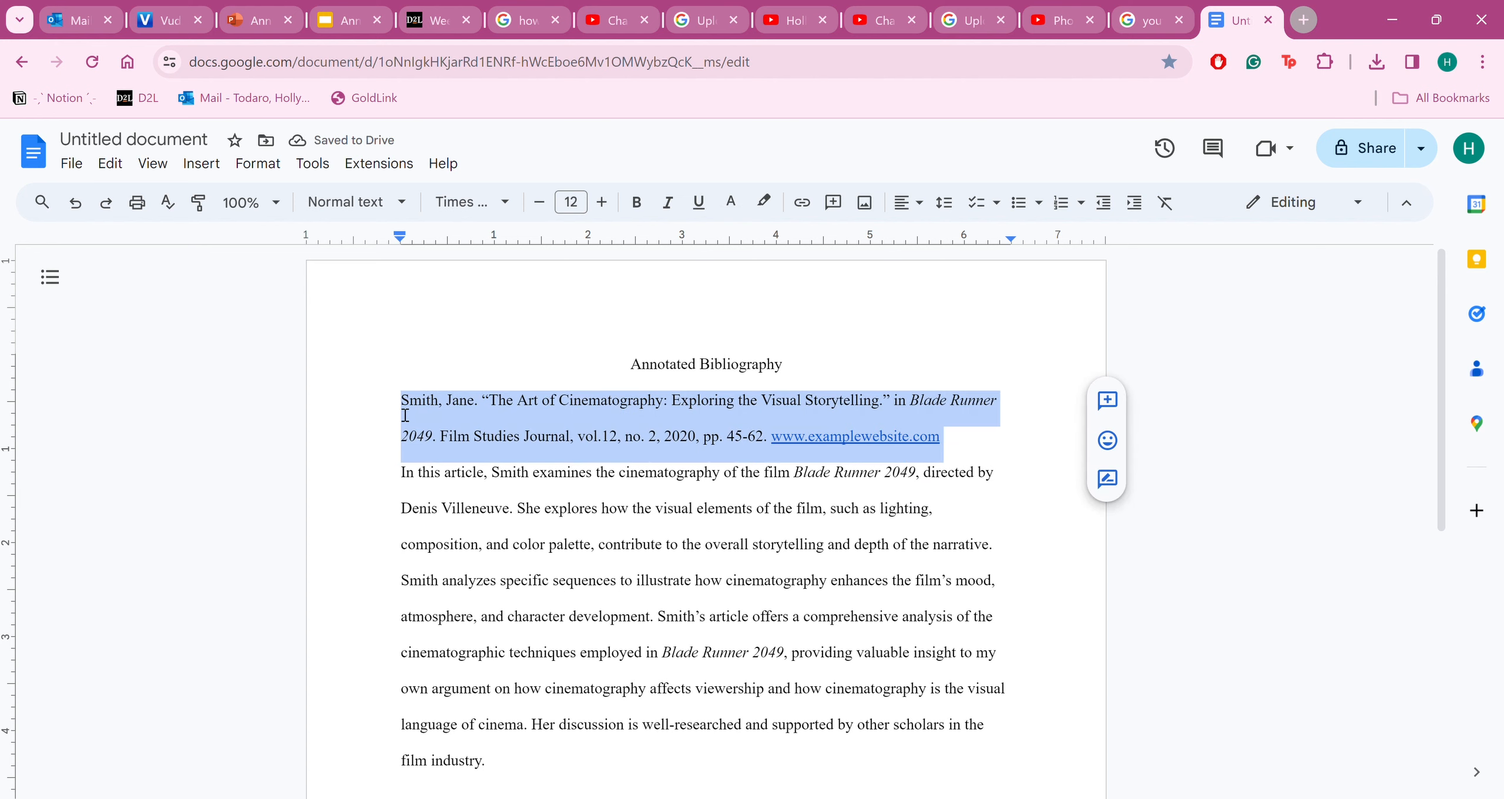
{"action": "left_click", "coordinate": [197, 166]}
{"action": "mouse_move", "coordinate": [245, 172]}
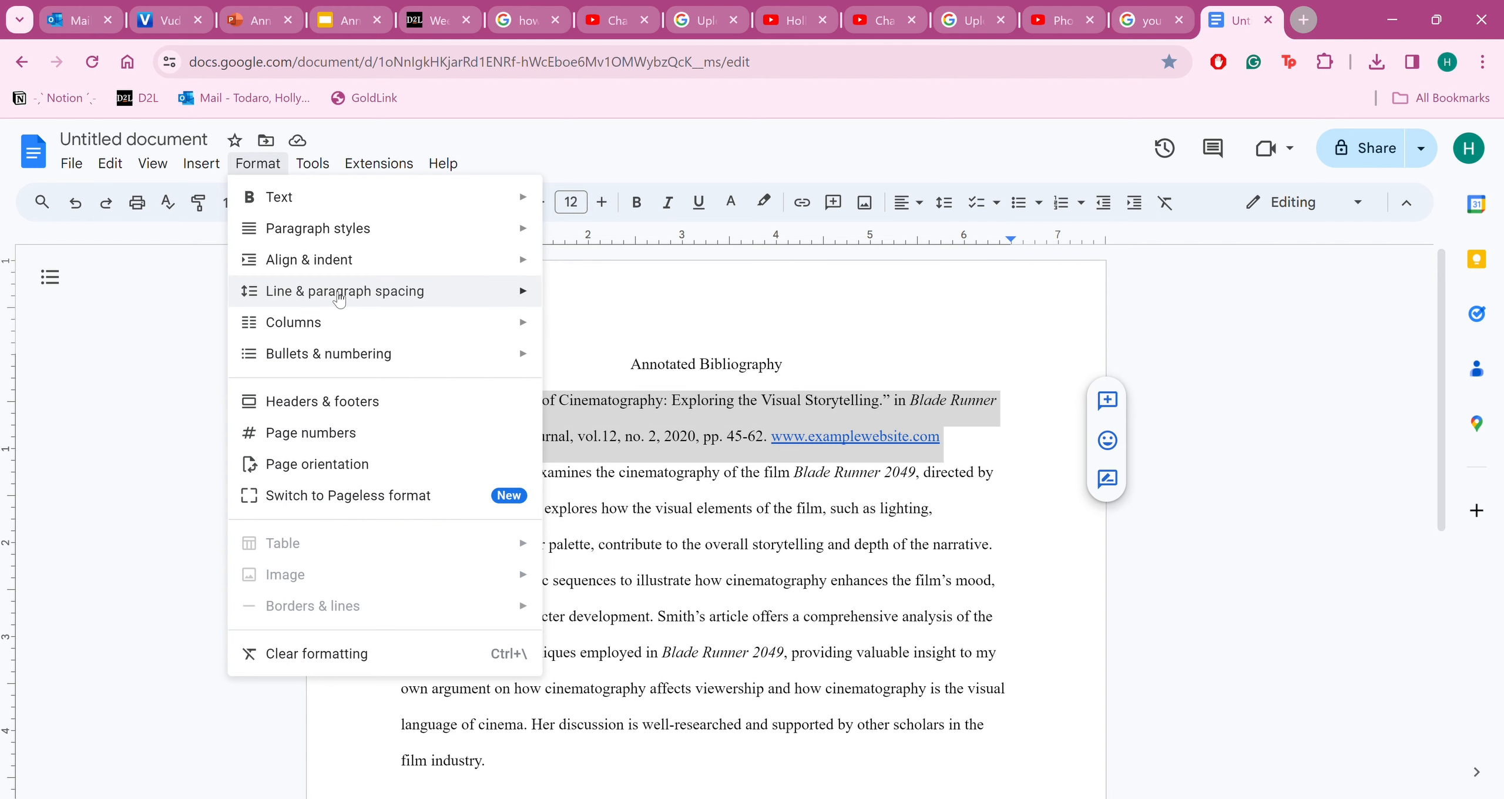
{"action": "mouse_move", "coordinate": [339, 299]}
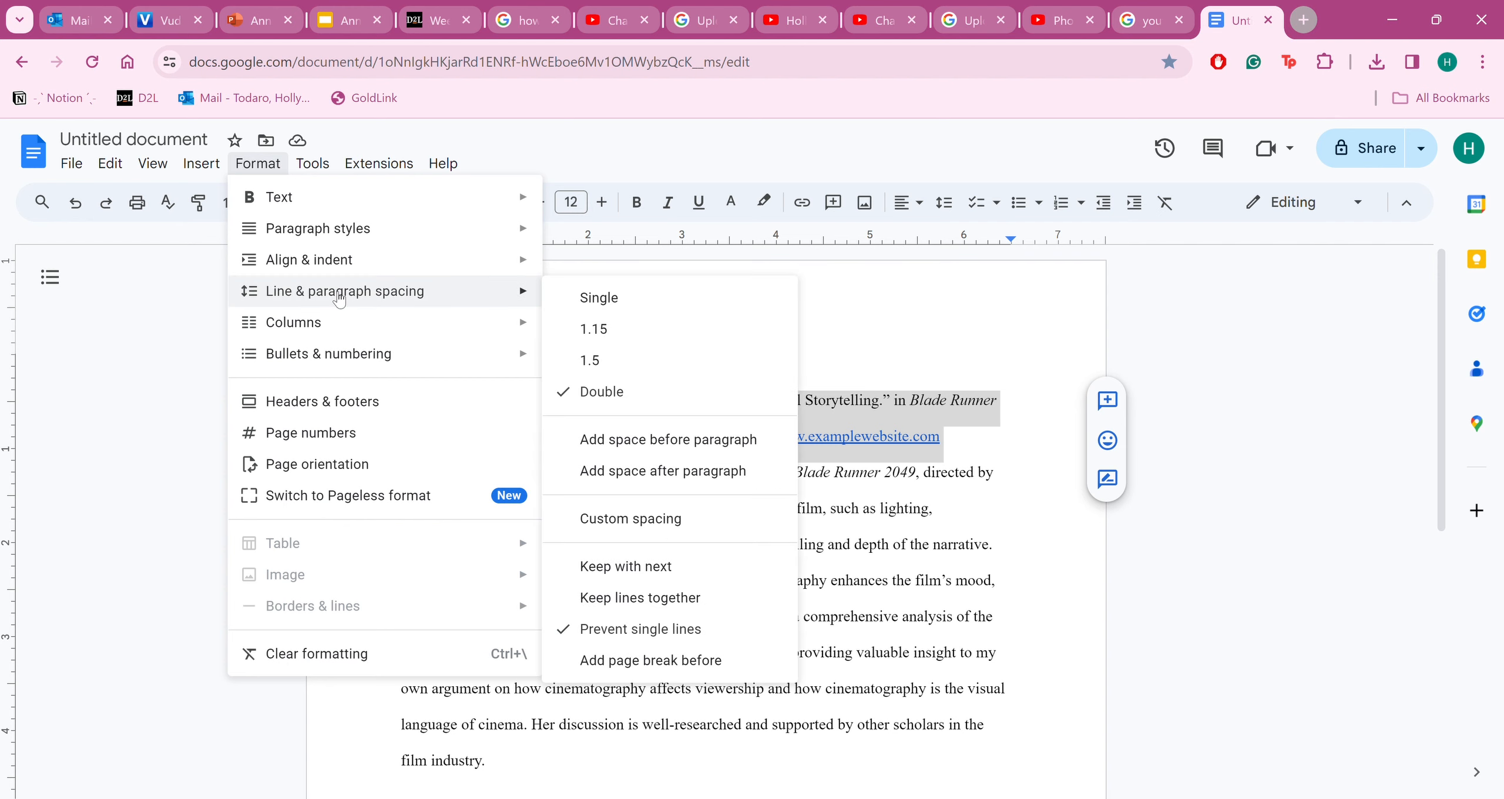
{"action": "mouse_move", "coordinate": [338, 268]}
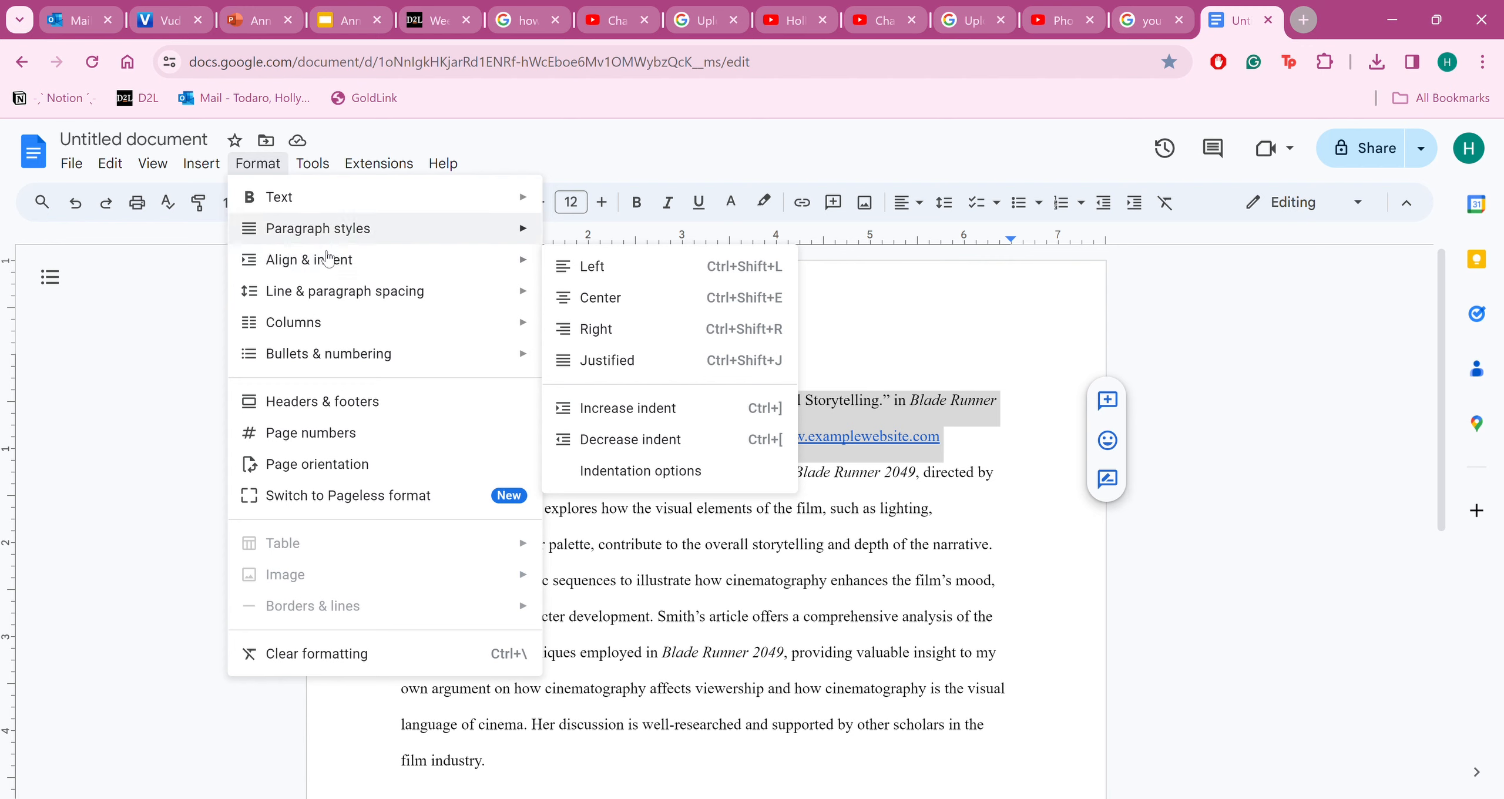
{"action": "left_click", "coordinate": [642, 481]}
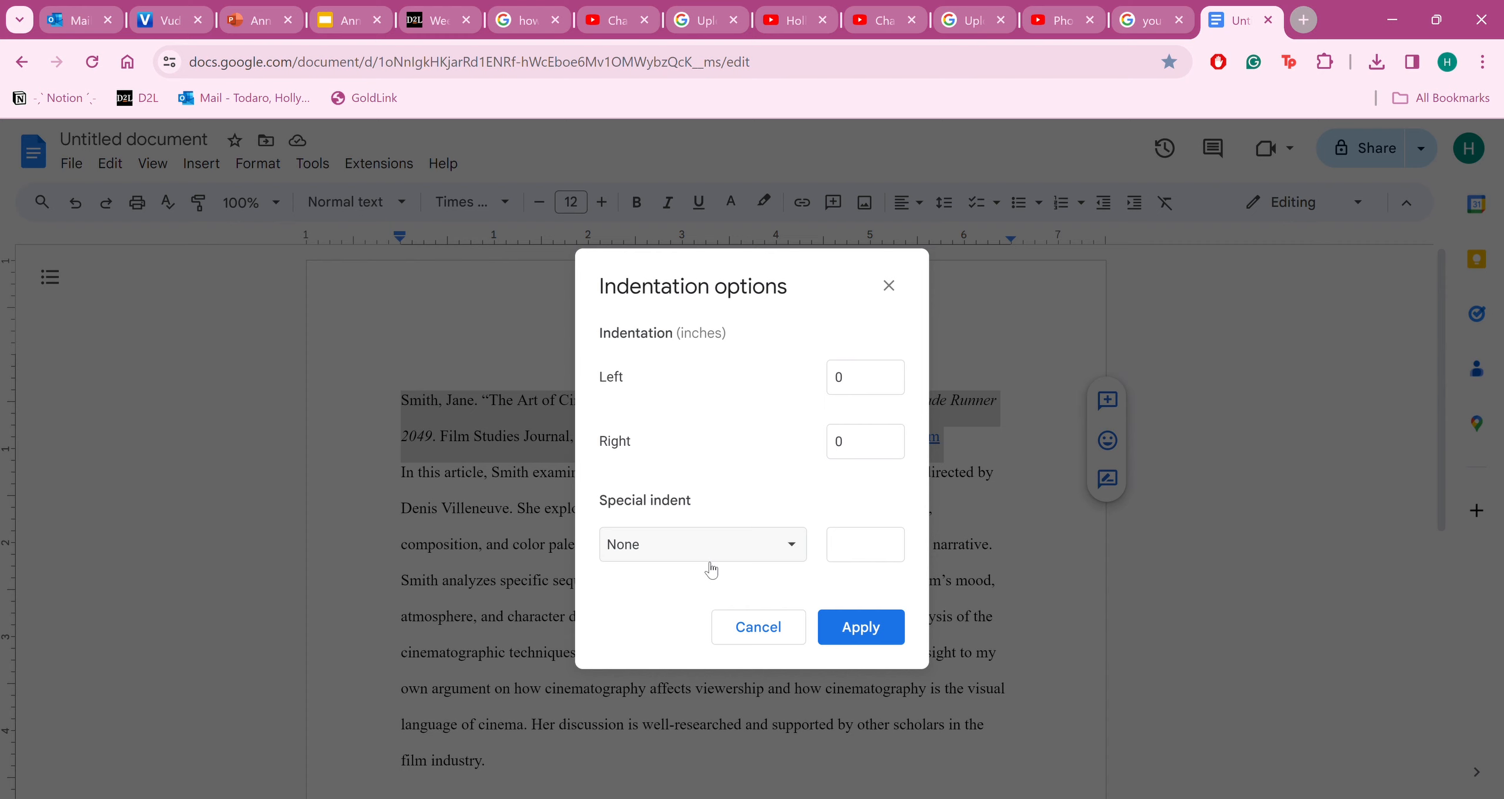
{"action": "left_click", "coordinate": [683, 555]}
{"action": "left_click", "coordinate": [687, 607]}
{"action": "left_click", "coordinate": [869, 624]}
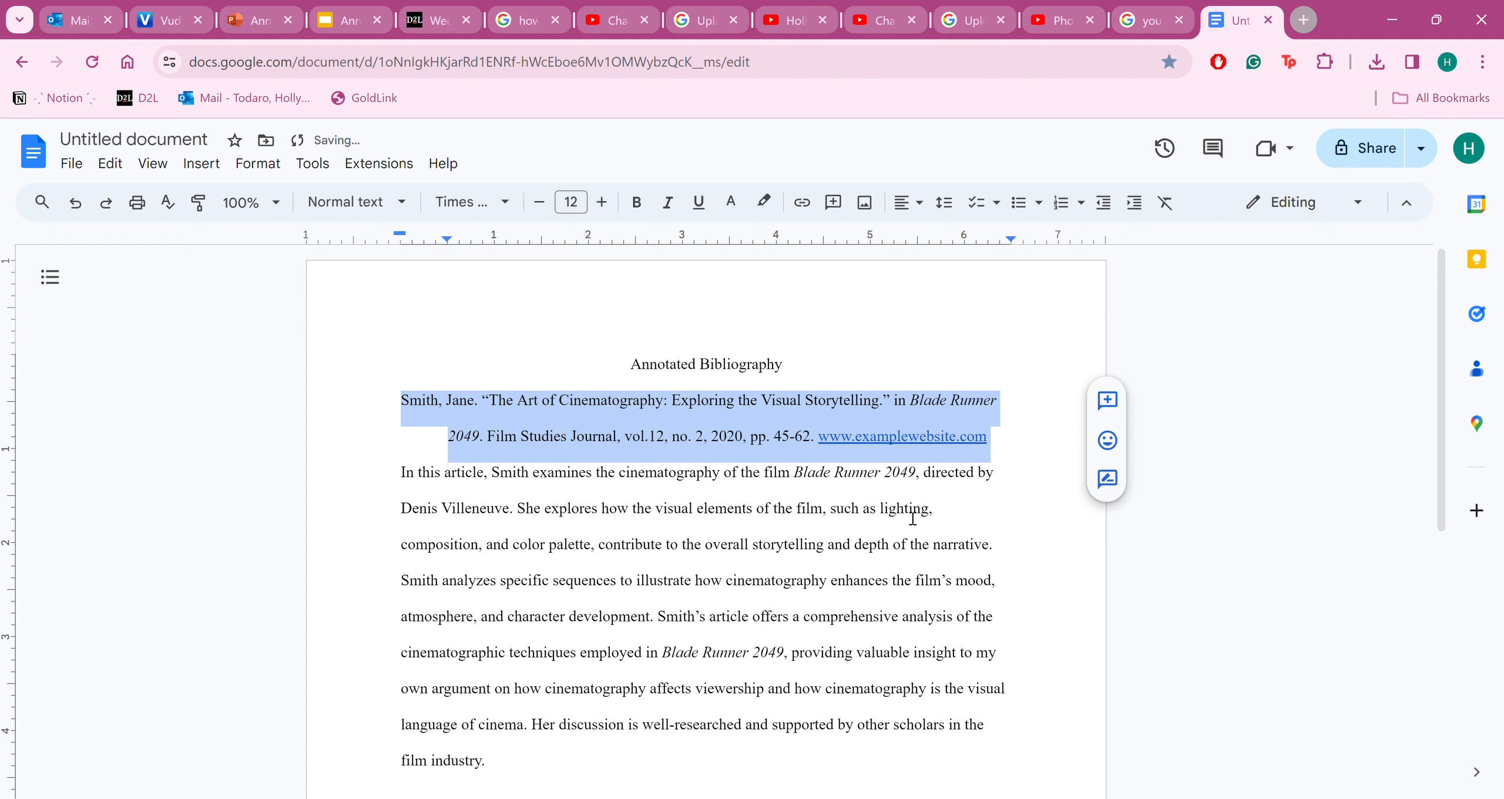
{"action": "left_click", "coordinate": [1011, 453]}
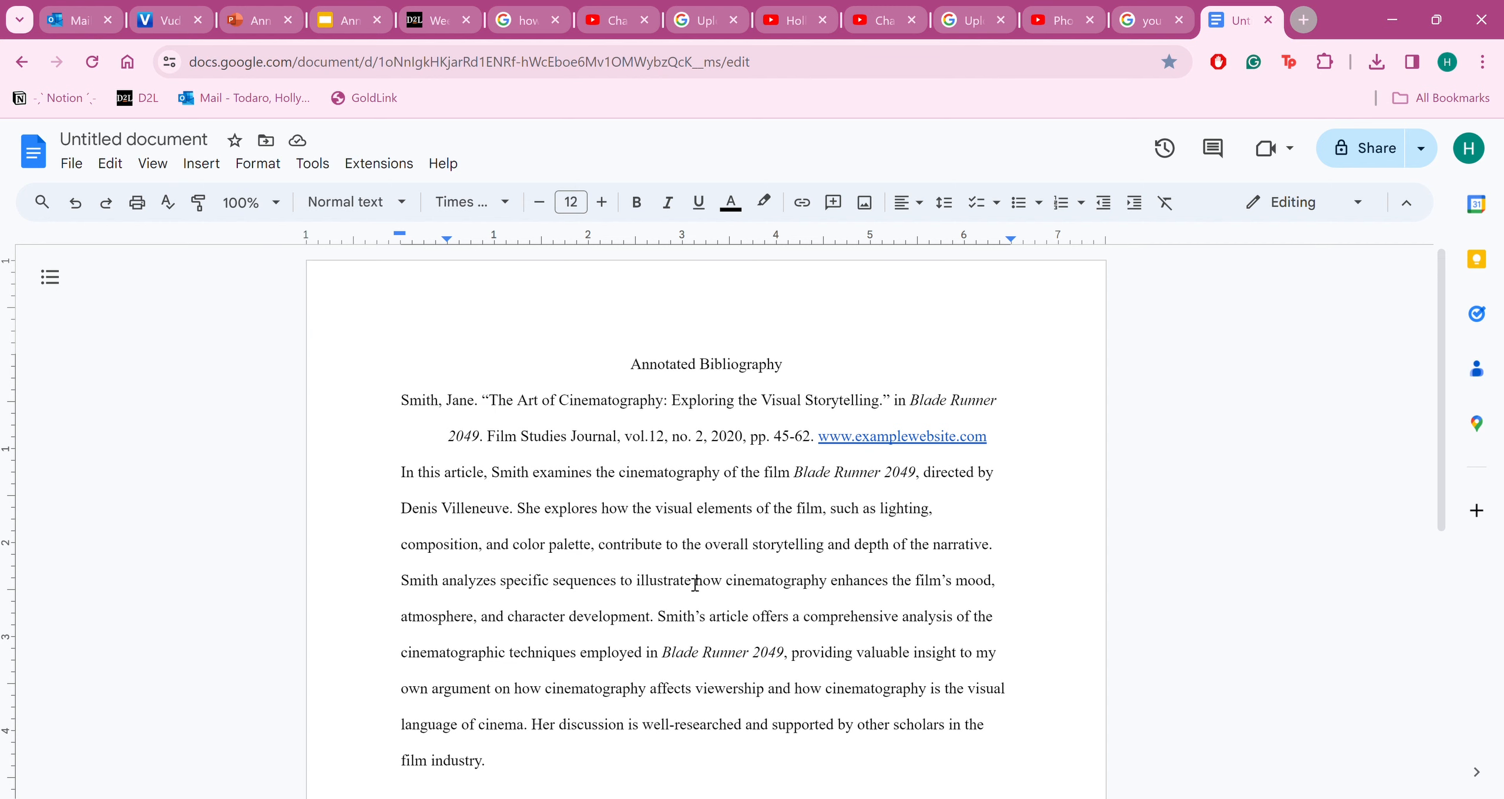
Remove the hyperlink from the website address in the citation
{"action": "scroll", "coordinate": [695, 585], "scroll_direction": "down", "scroll_amount": 2}
{"action": "scroll", "coordinate": [695, 585], "scroll_direction": "up", "scroll_amount": 2}
{"action": "left_click_drag", "start_coordinate": [1001, 448], "coordinate": [820, 448]}
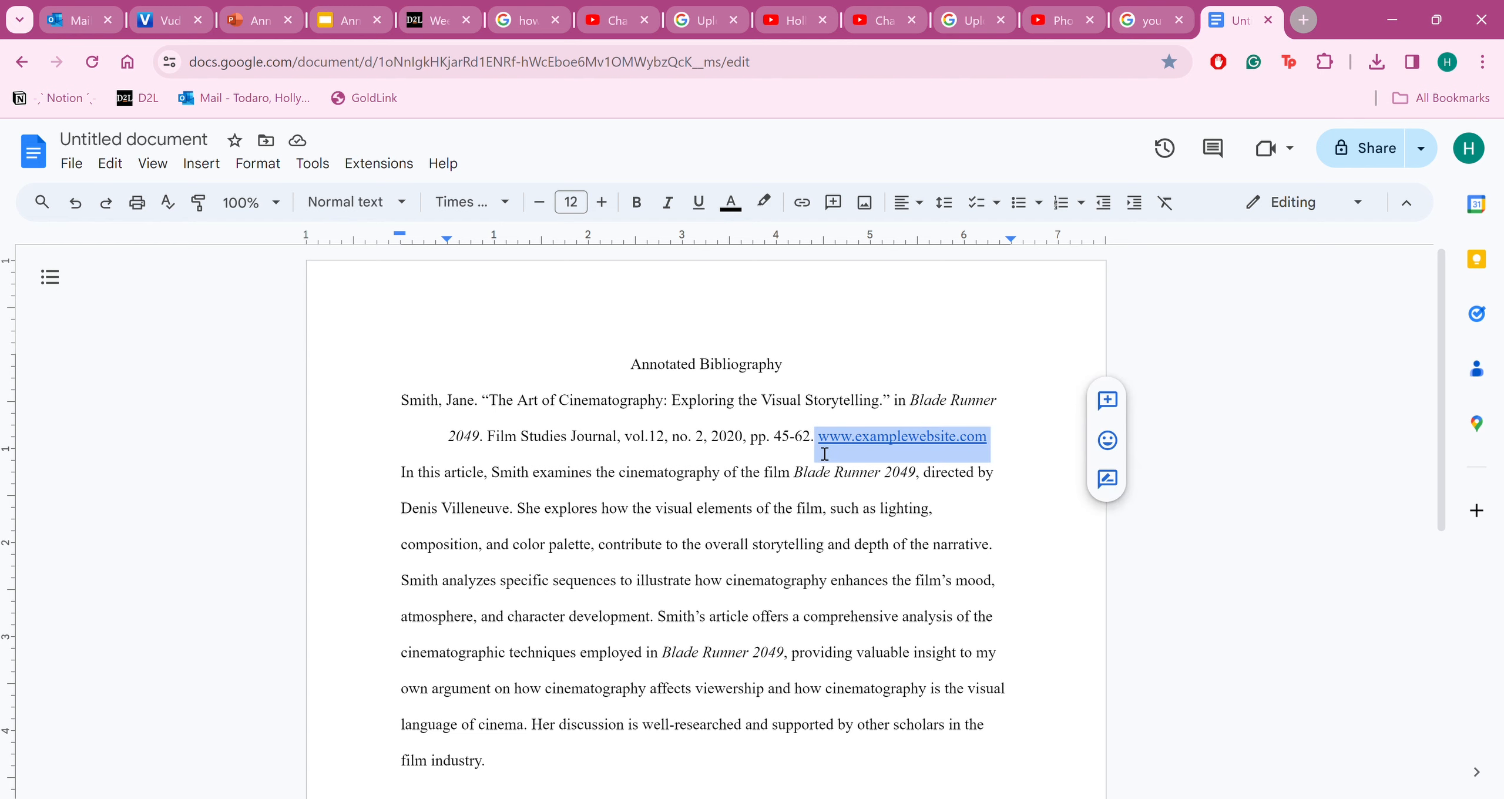
{"action": "right_click", "coordinate": [870, 443]}
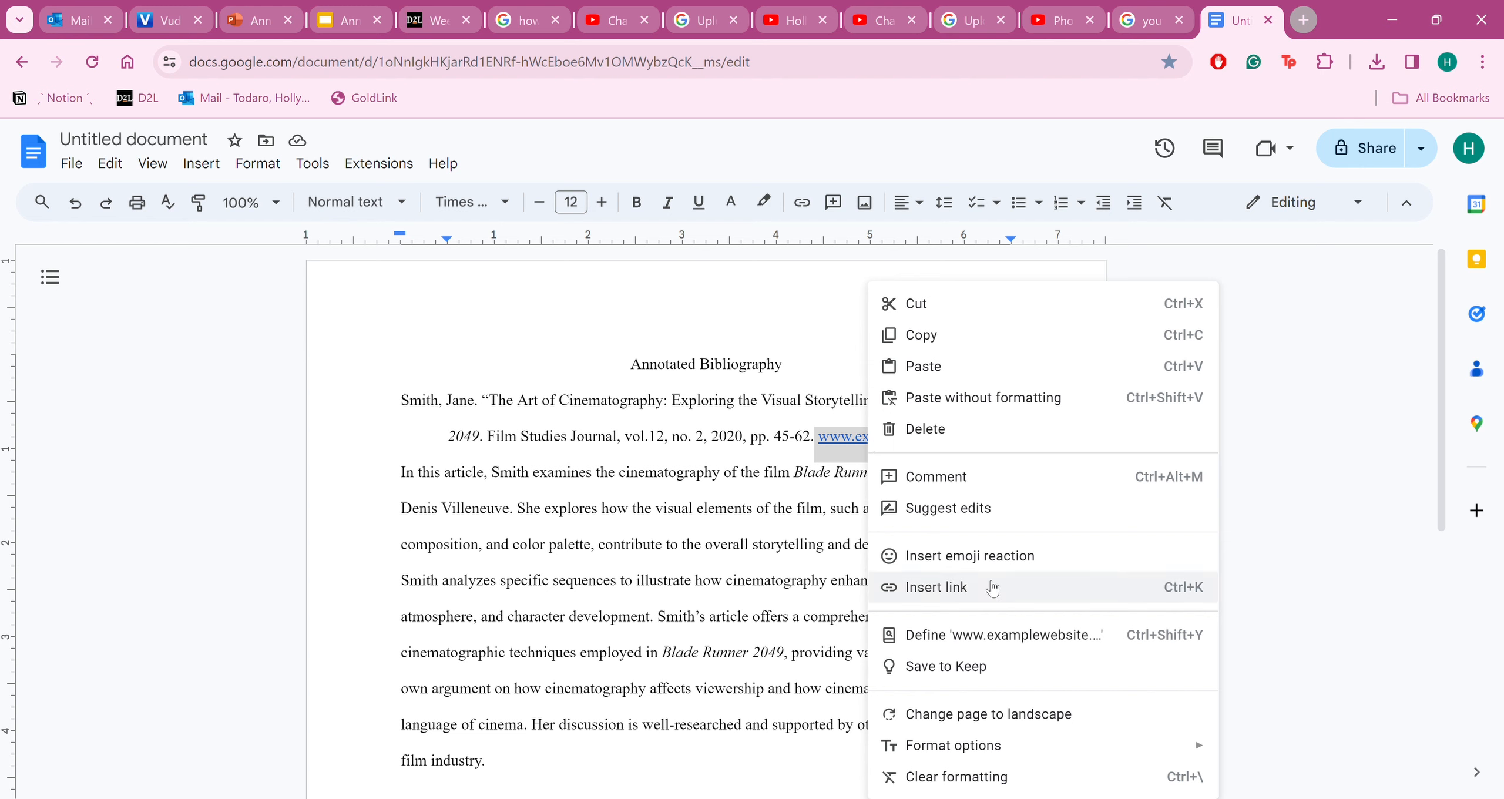
{"action": "left_click", "coordinate": [850, 451]}
{"action": "left_click", "coordinate": [850, 451]}
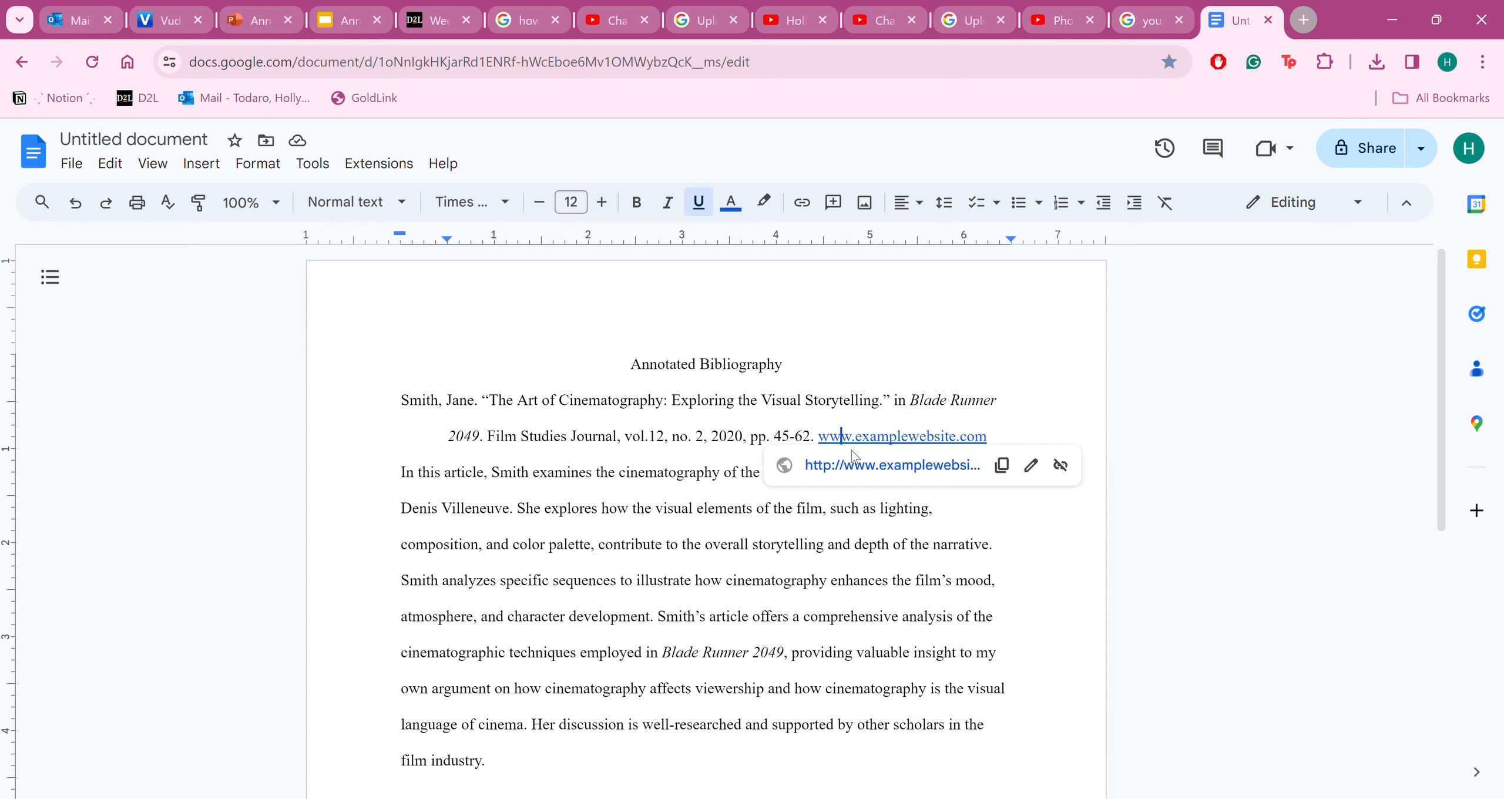
{"action": "left_click", "coordinate": [1061, 465]}
{"action": "left_click", "coordinate": [1016, 437]}
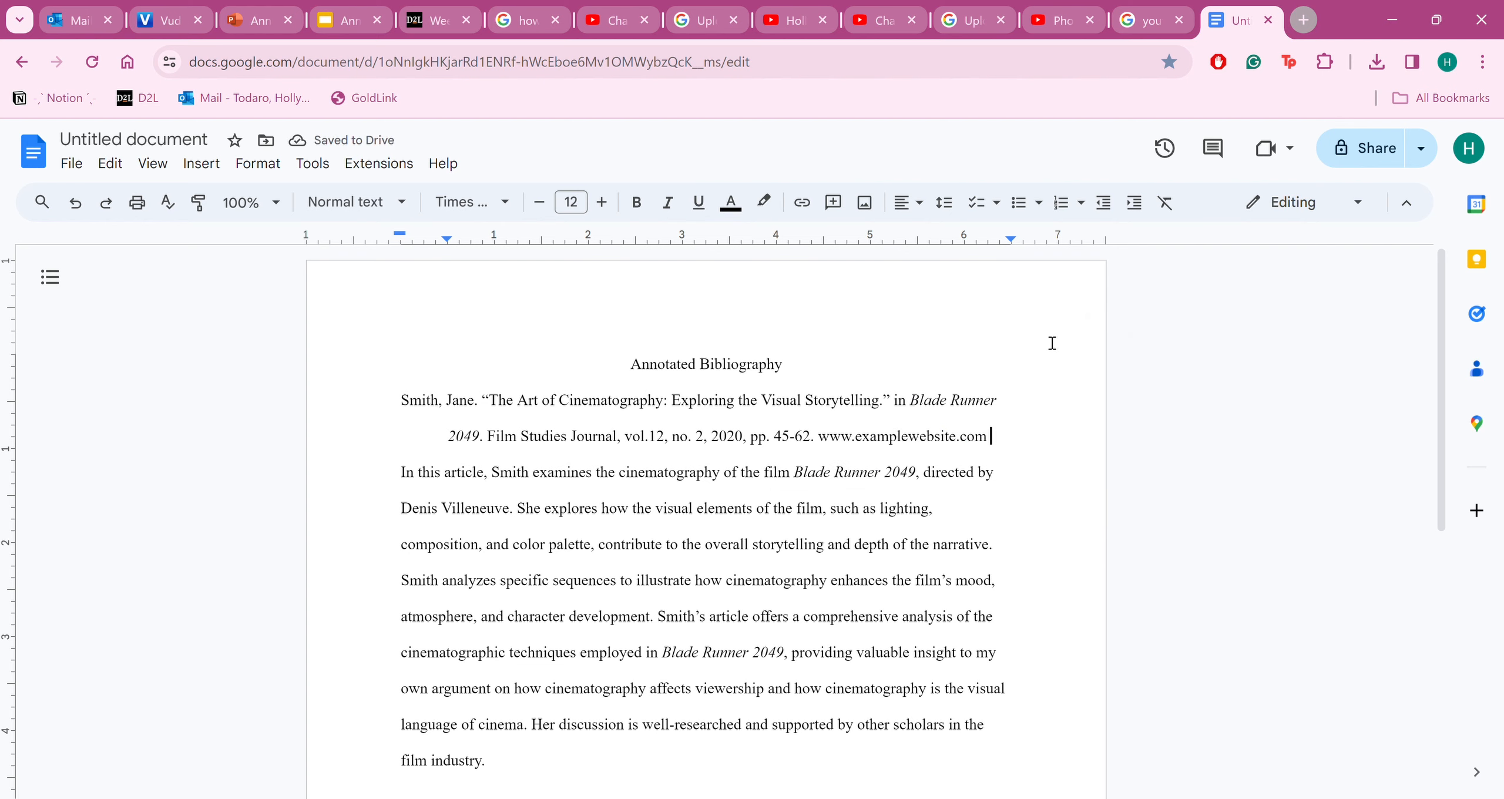
{"action": "scroll", "coordinate": [803, 418], "scroll_direction": "down", "scroll_amount": 5}
{"action": "scroll", "coordinate": [763, 529], "scroll_direction": "up", "scroll_amount": 5}
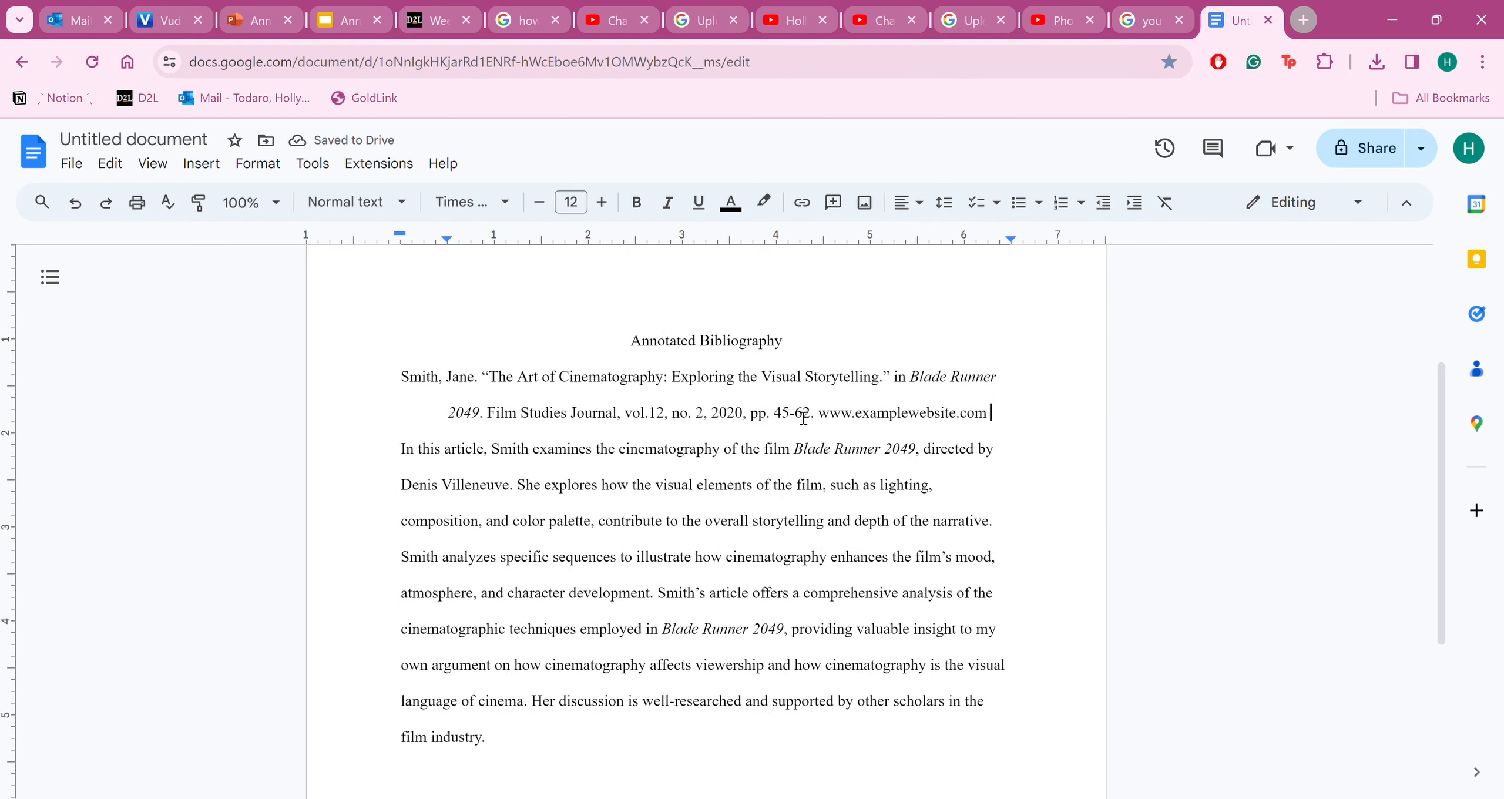
{"action": "left_click", "coordinate": [645, 710]}
{"action": "left_click", "coordinate": [611, 746]}
{"action": "left_click", "coordinate": [859, 352]}
{"action": "scroll", "coordinate": [859, 356], "scroll_direction": "up", "scroll_amount": 1}
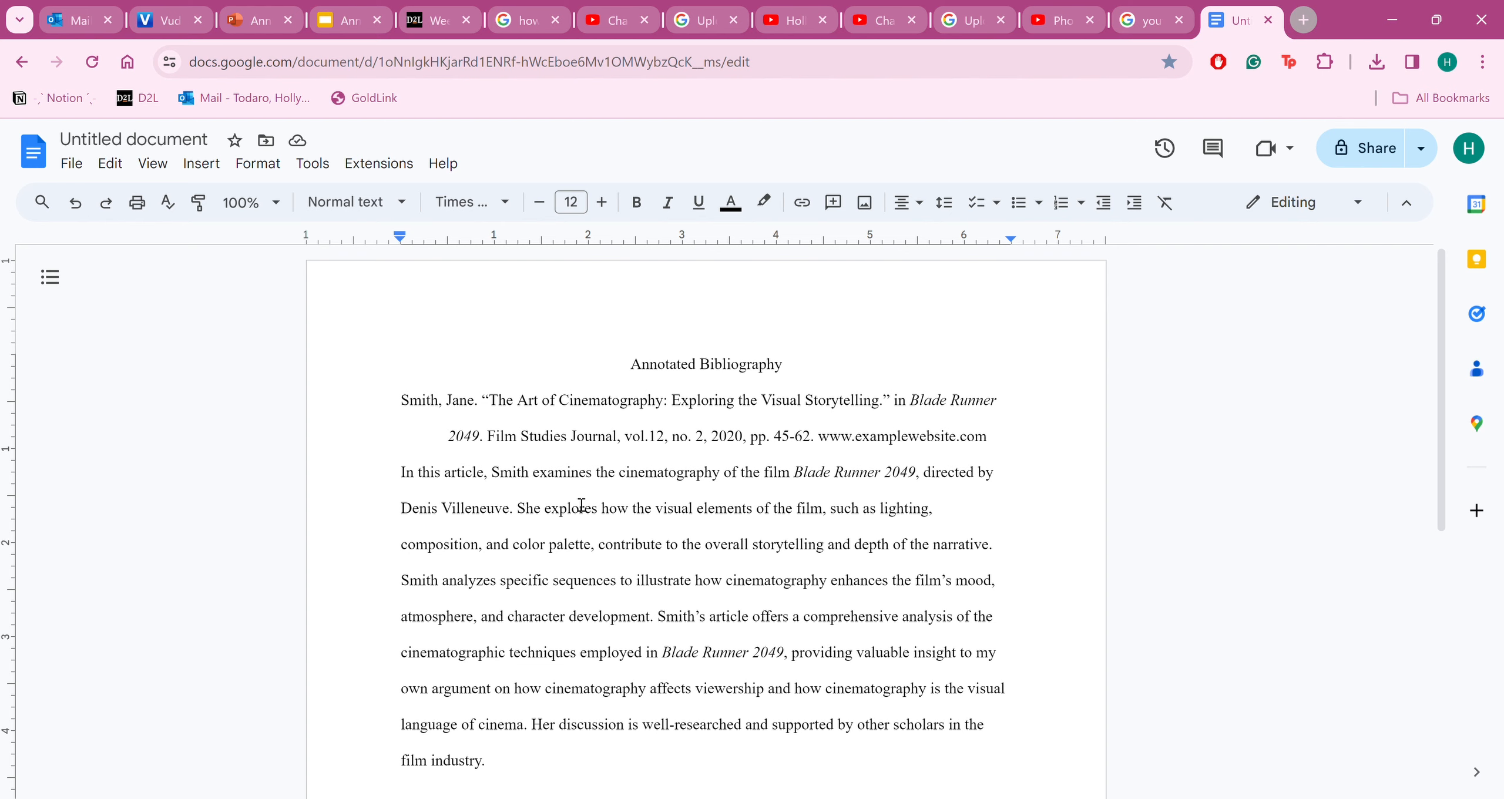
Insert a left-aligned line above the citation with a sample author name to illustrate alphabetical order
{"action": "left_click_drag", "start_coordinate": [401, 401], "coordinate": [433, 410]}
{"action": "left_click", "coordinate": [417, 400]}
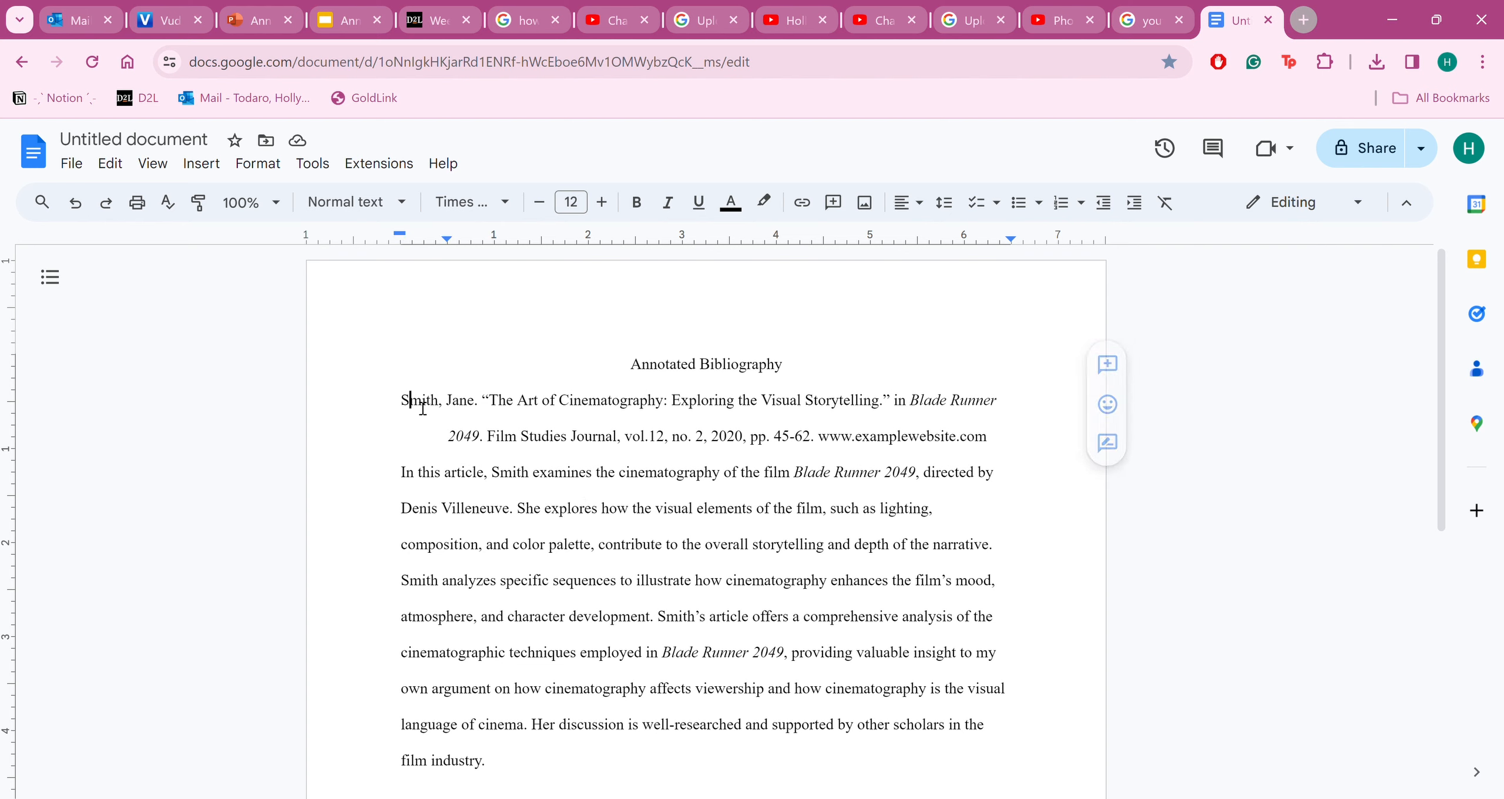
{"action": "key", "text": "Return"}
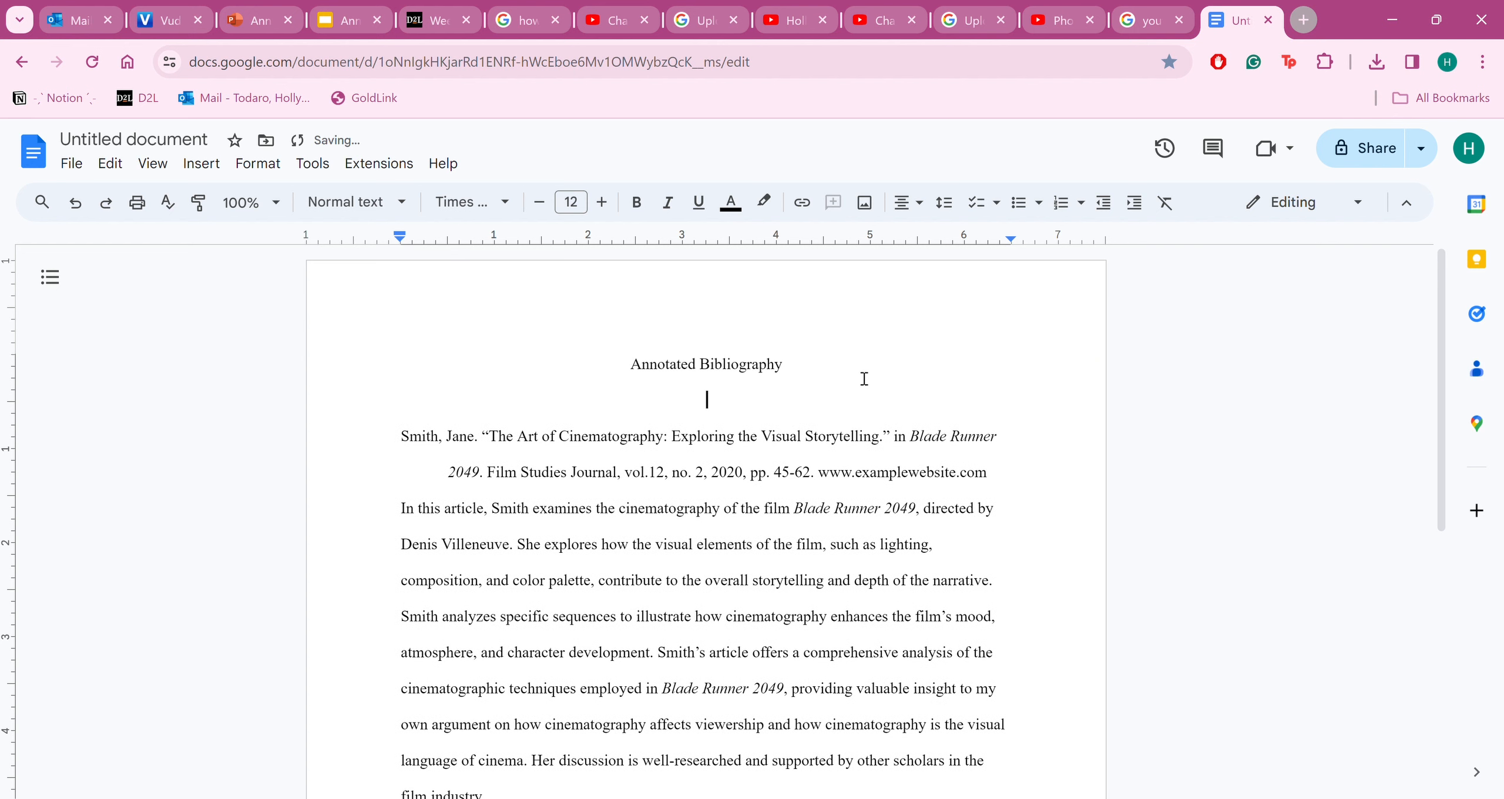
{"action": "left_click", "coordinate": [908, 202]}
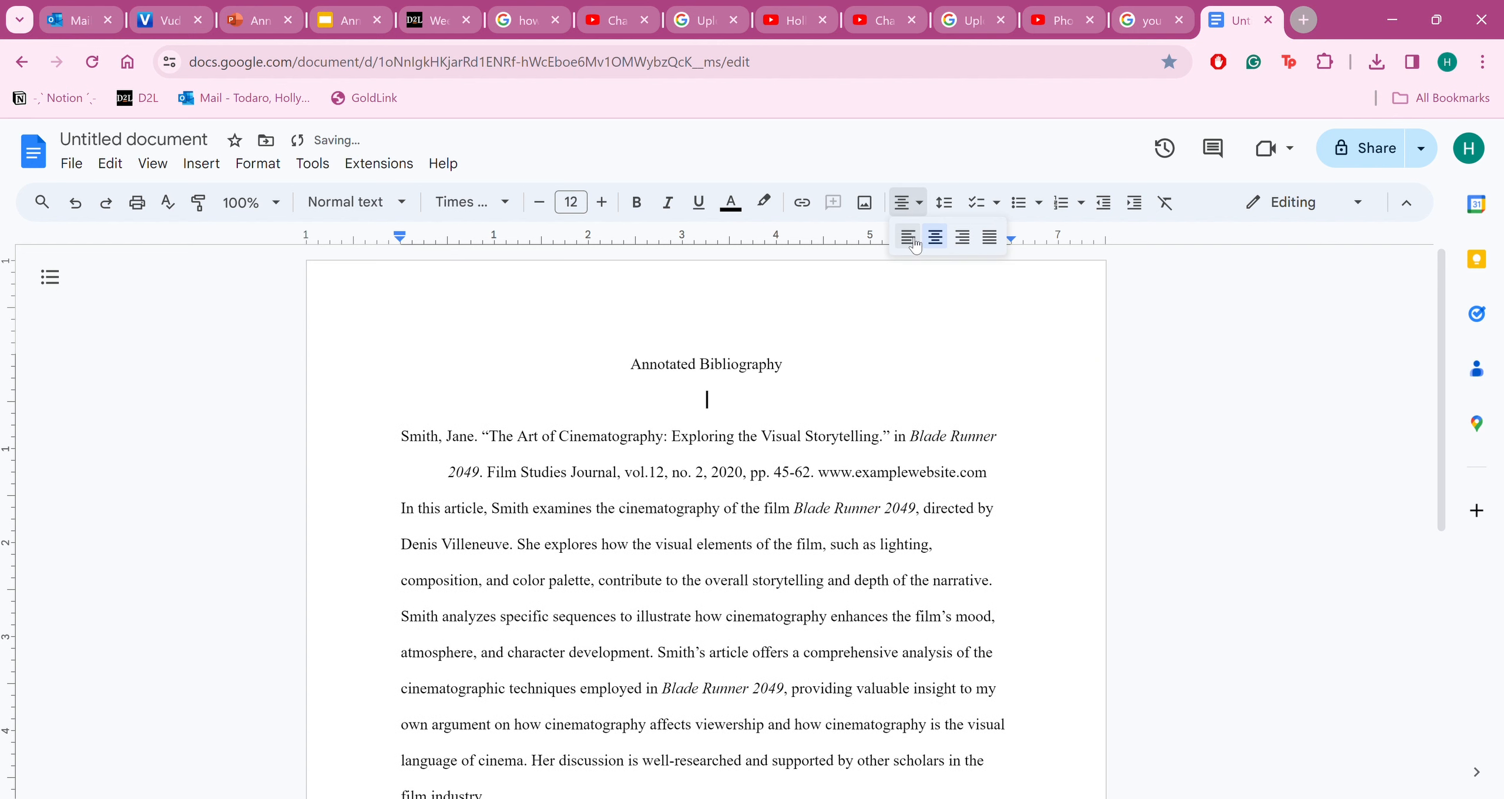
{"action": "left_click", "coordinate": [909, 238]}
{"action": "type", "text": "Aardvark"}
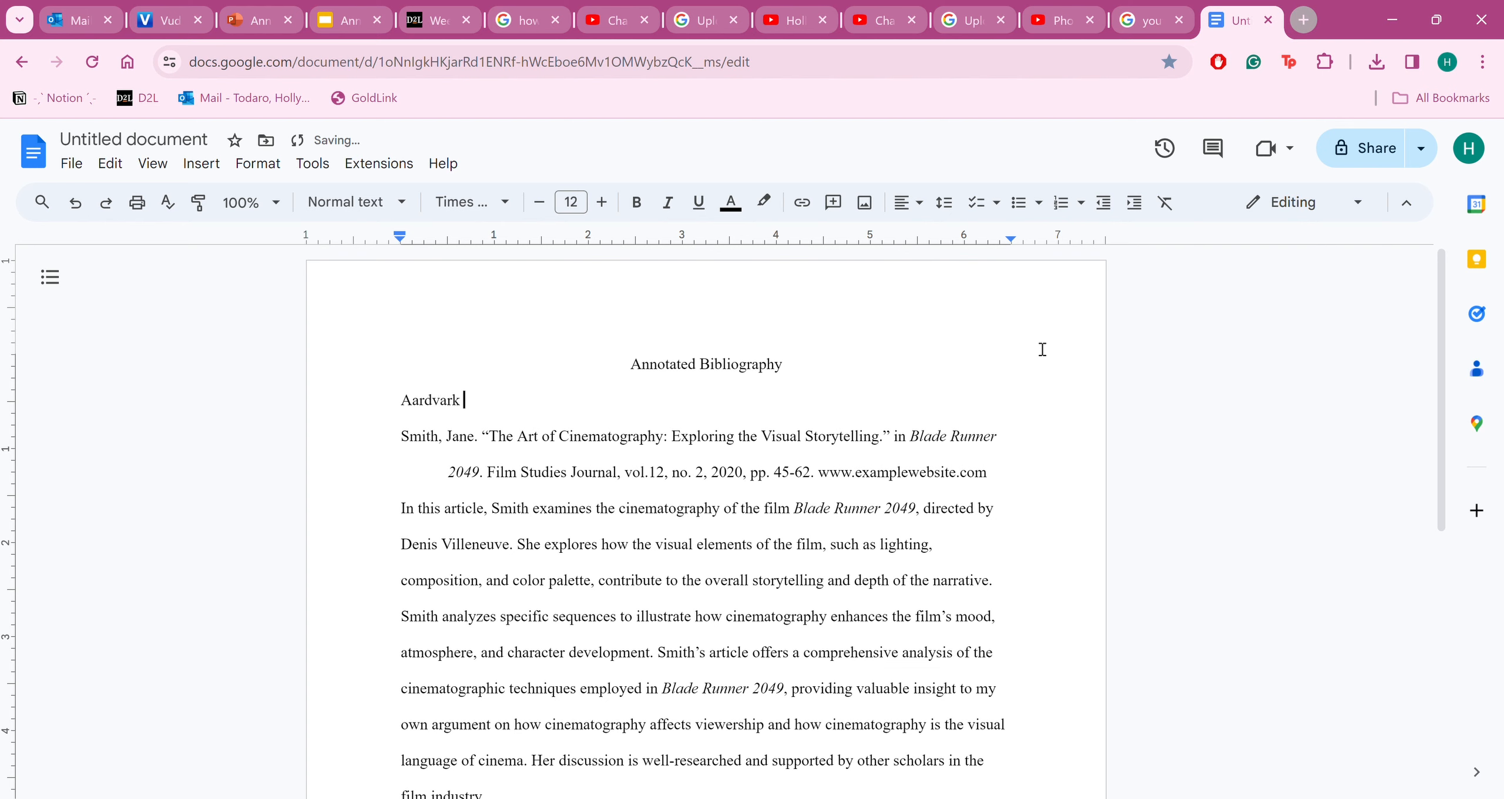
{"action": "key", "text": "BackSpace"}
{"action": "type", "text": ", Jane."}
Delete the sample author line above the citation
{"action": "left_click", "coordinate": [411, 404]}
{"action": "left_click", "coordinate": [521, 409]}
{"action": "key", "text": "BackSpace"}
{"action": "key", "text": "BackSpace"}
{"action": "key", "text": "BackSpace"}
{"action": "key", "text": "BackSpace"}
{"action": "key", "text": "BackSpace"}
{"action": "key", "text": "BackSpace"}
{"action": "key", "text": "BackSpace"}
{"action": "key", "text": "BackSpace"}
{"action": "key", "text": "BackSpace"}
{"action": "key", "text": "BackSpace"}
{"action": "key", "text": "BackSpace"}
{"action": "key", "text": "BackSpace"}
{"action": "key", "text": "BackSpace"}
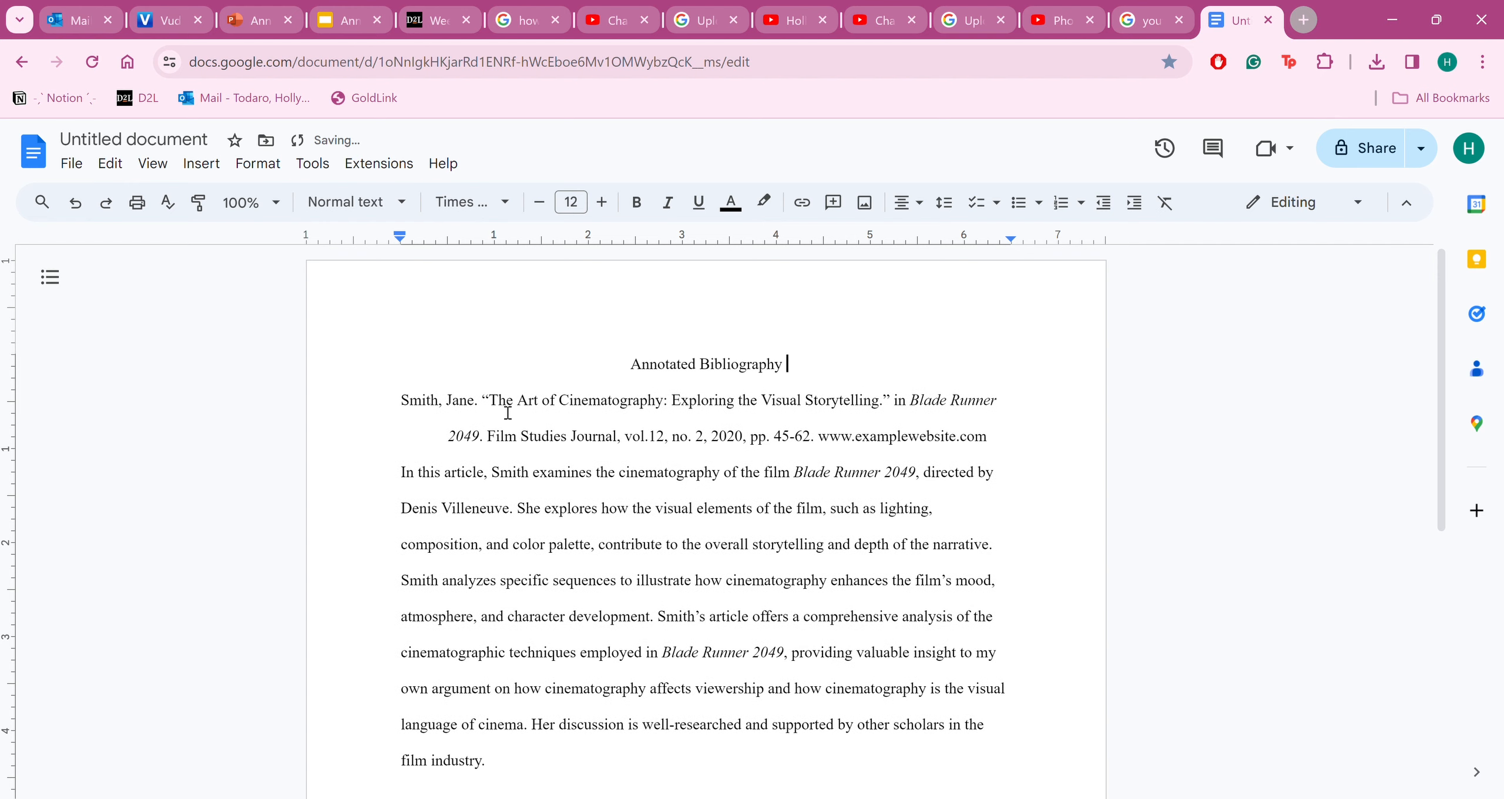
{"action": "scroll", "coordinate": [735, 505], "scroll_direction": "down", "scroll_amount": 5}
{"action": "scroll", "coordinate": [735, 506], "scroll_direction": "up", "scroll_amount": 5}
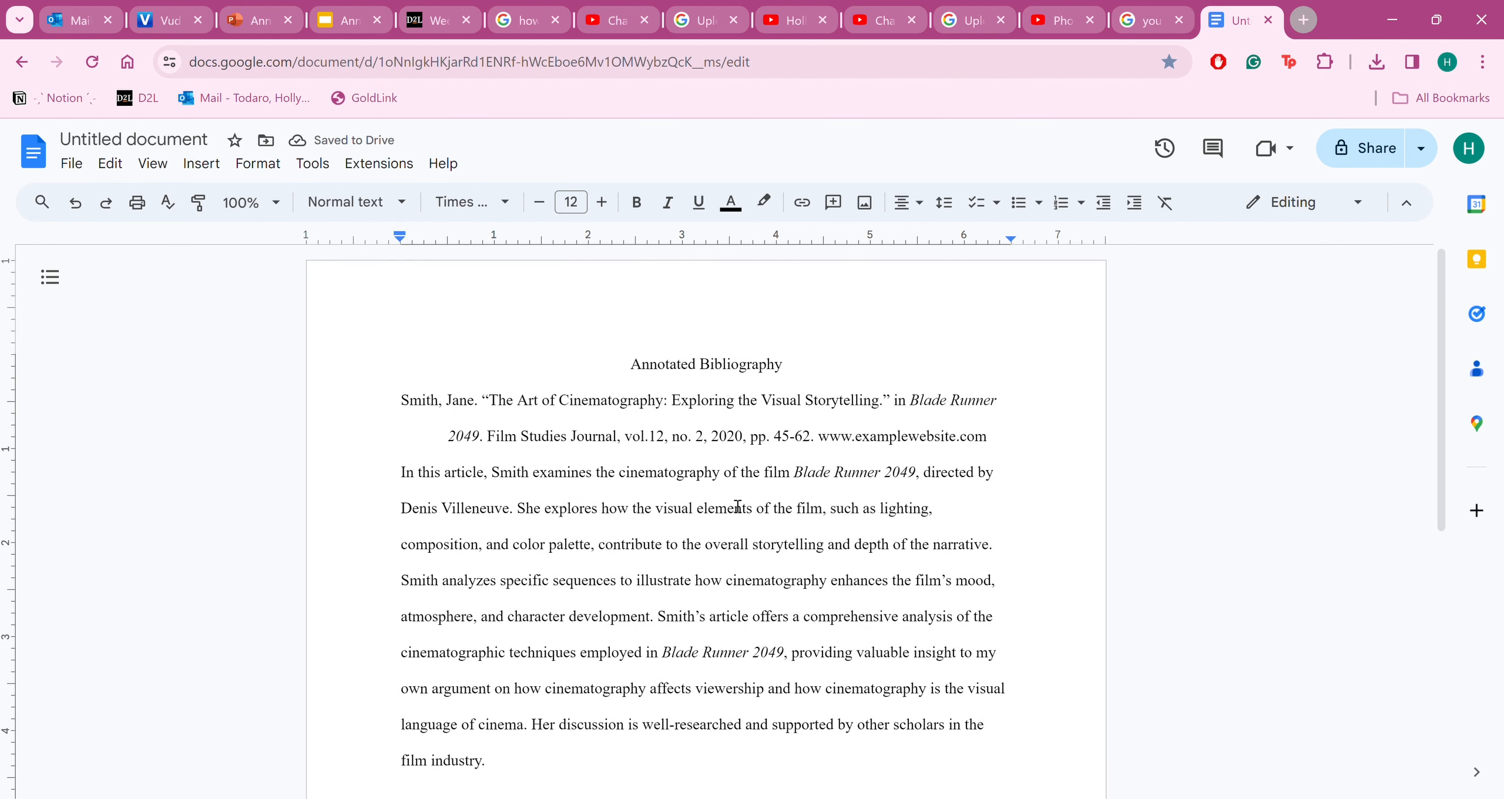